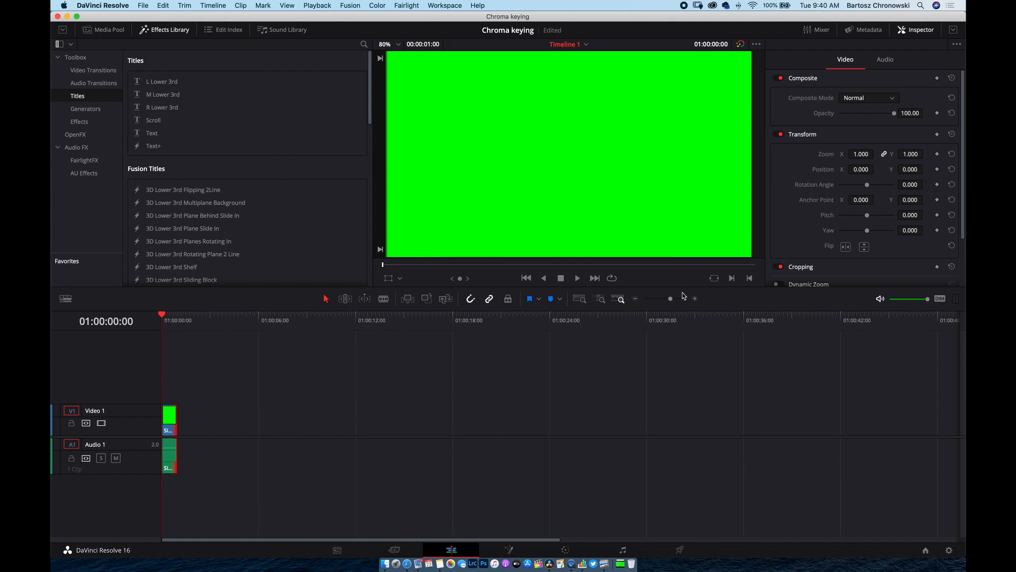
# - Enlarge the Single_Tap_2.mp4 clip in the timeline and move the playhead to 01:00:00:10
pyautogui.moveTo(671, 298); pyautogui.dragTo(677, 301)
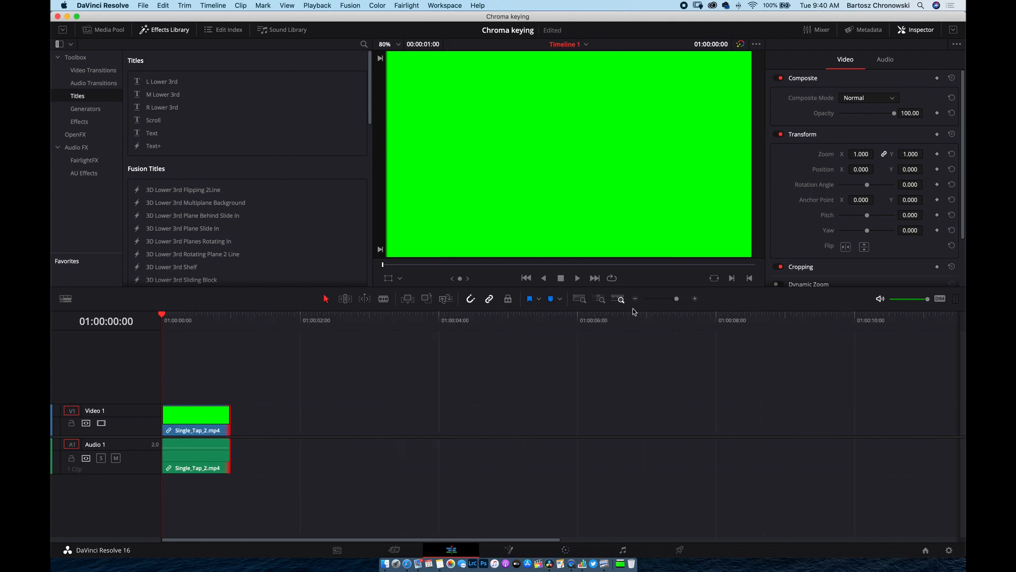
pyautogui.click(174, 320)
pyautogui.moveTo(175, 322)
pyautogui.mouseDown()
pyautogui.moveTo(211, 323)
pyautogui.moveTo(191, 318)
pyautogui.mouseUp()
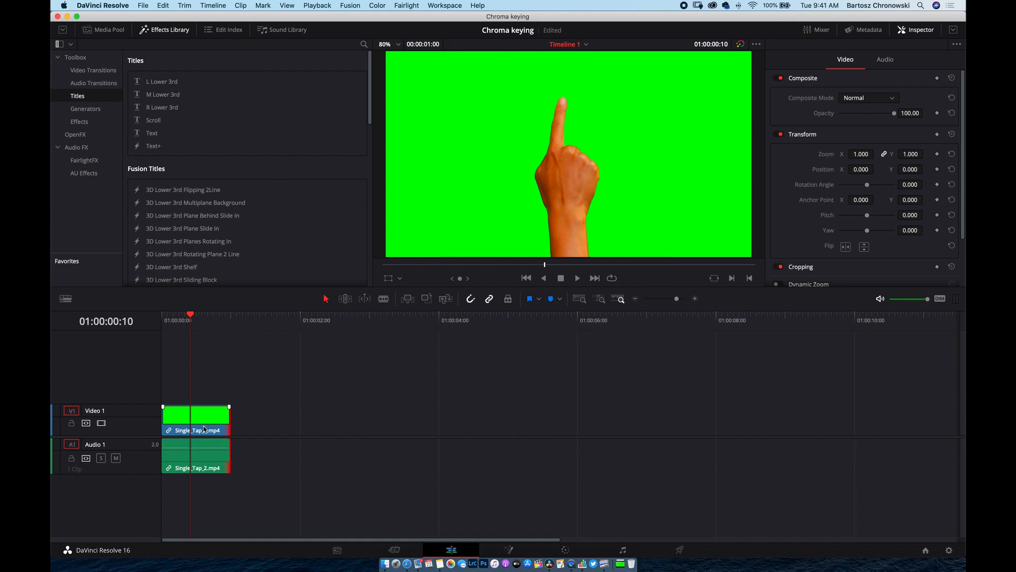
# - Go to the color page and sample the green background beside the hand with the Qualifier
pyautogui.click(566, 551)
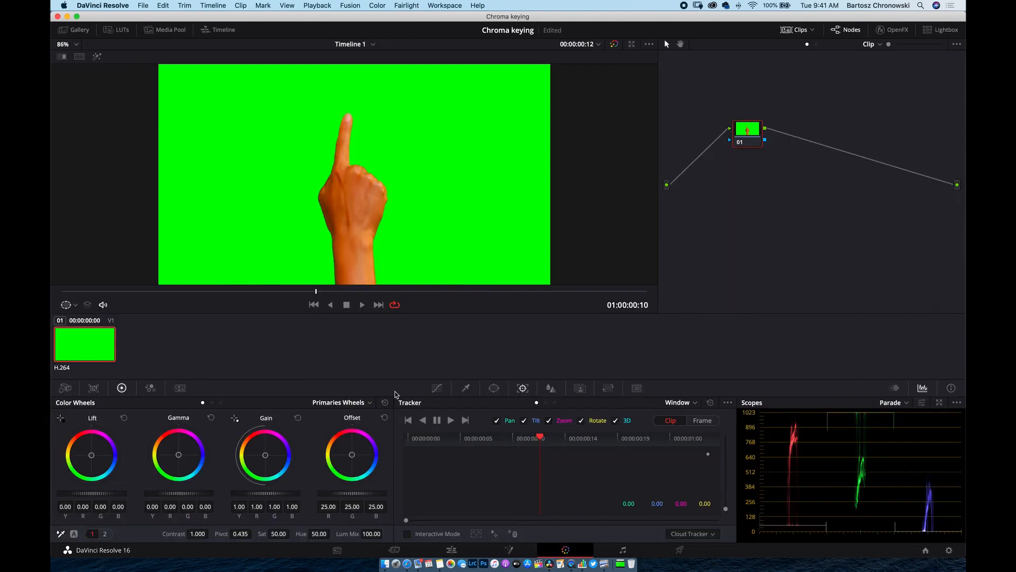
pyautogui.click(466, 389)
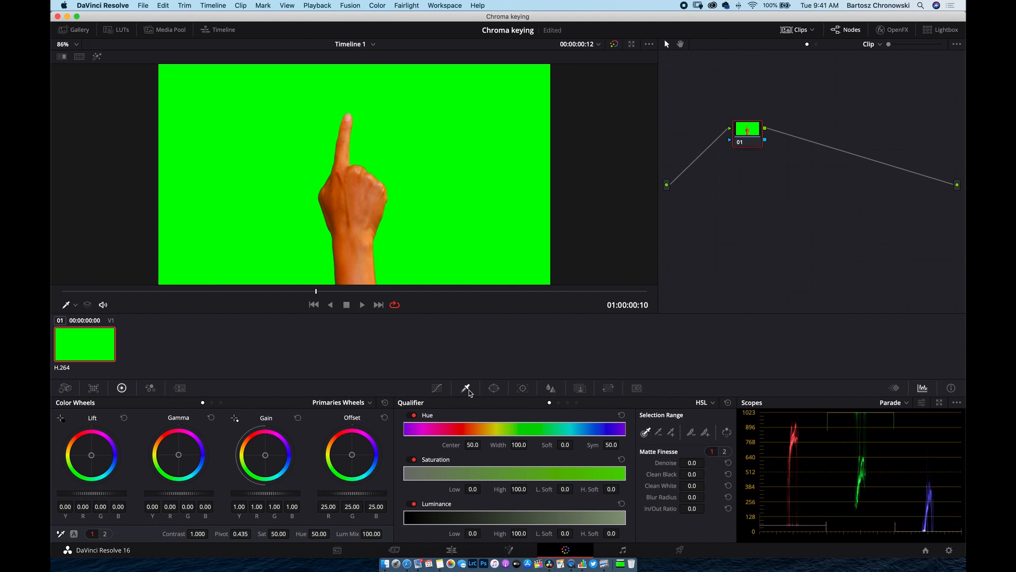
pyautogui.click(438, 389)
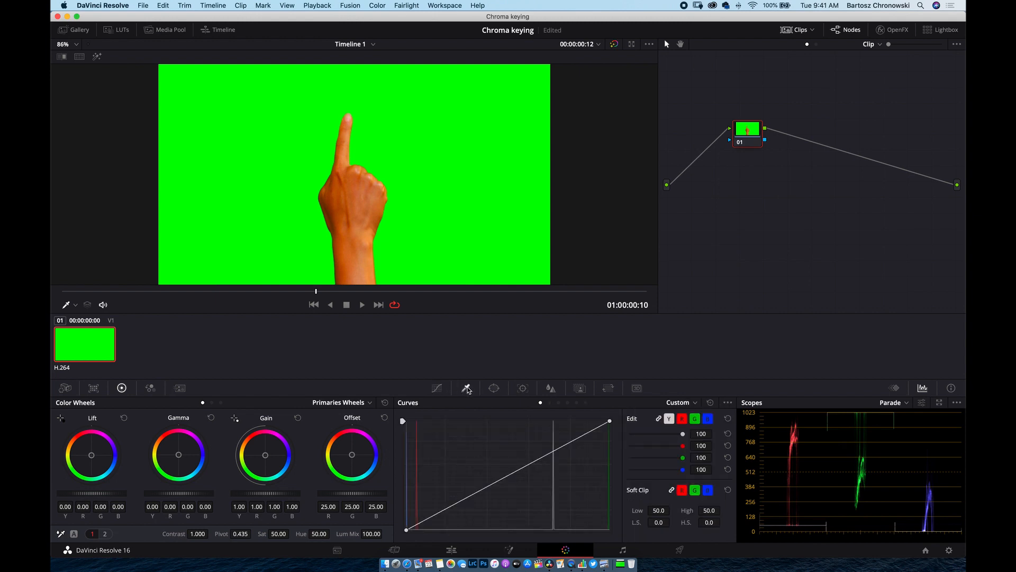
pyautogui.click(467, 389)
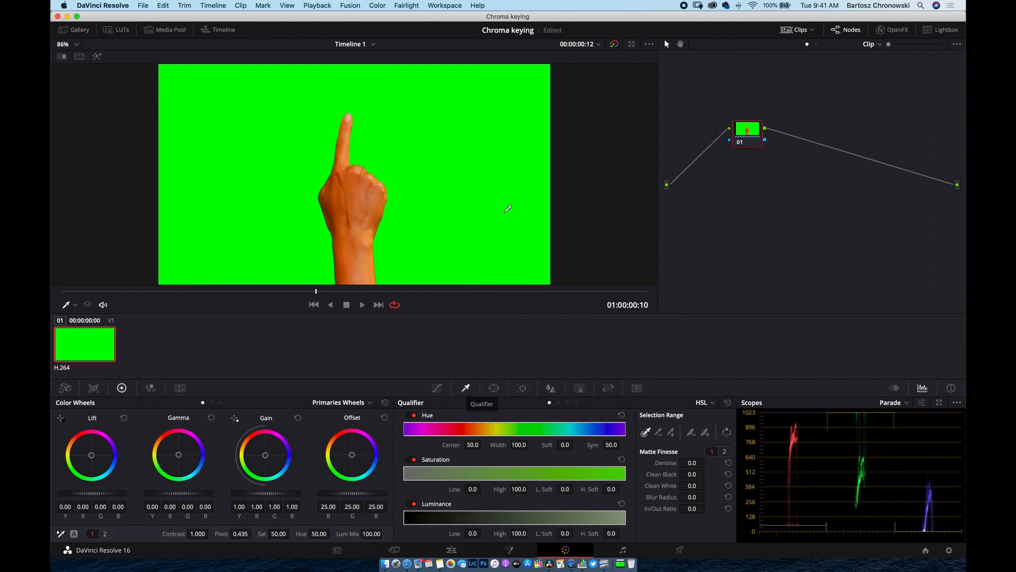
pyautogui.click(505, 211)
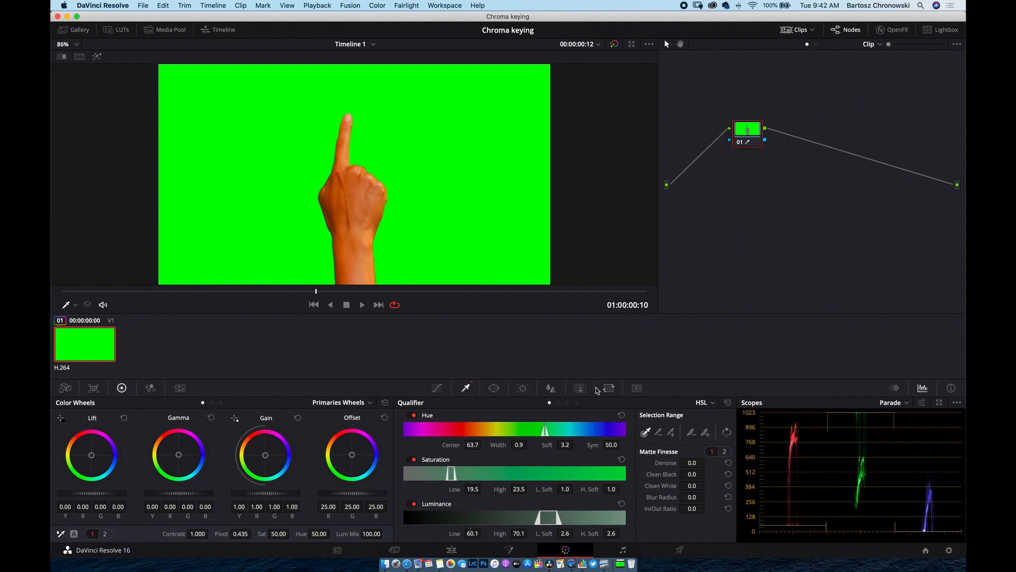
# - Show the node's key settings and add an alpha output to the node graph
pyautogui.click(580, 388)
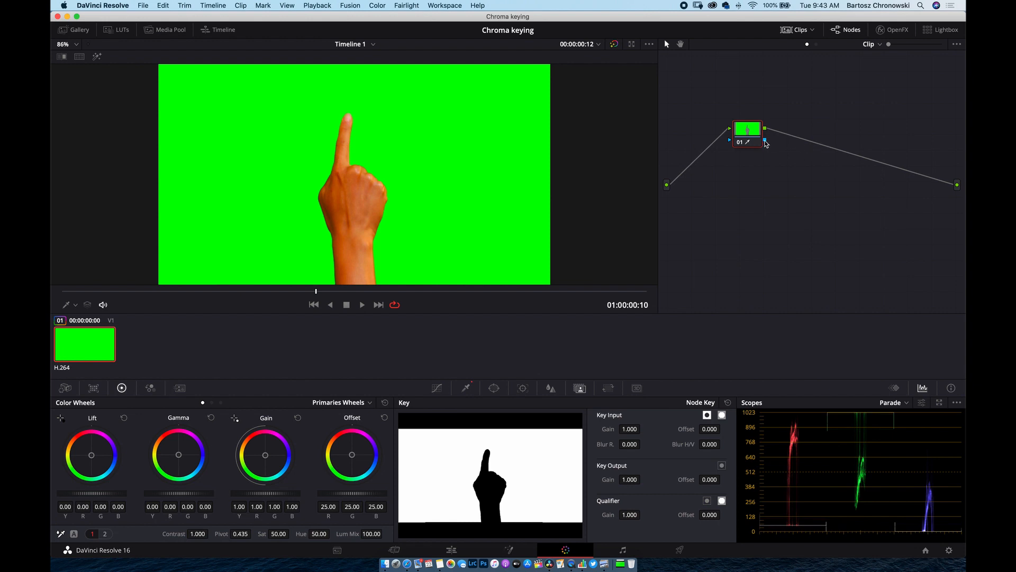
pyautogui.moveTo(765, 143); pyautogui.dragTo(955, 205)
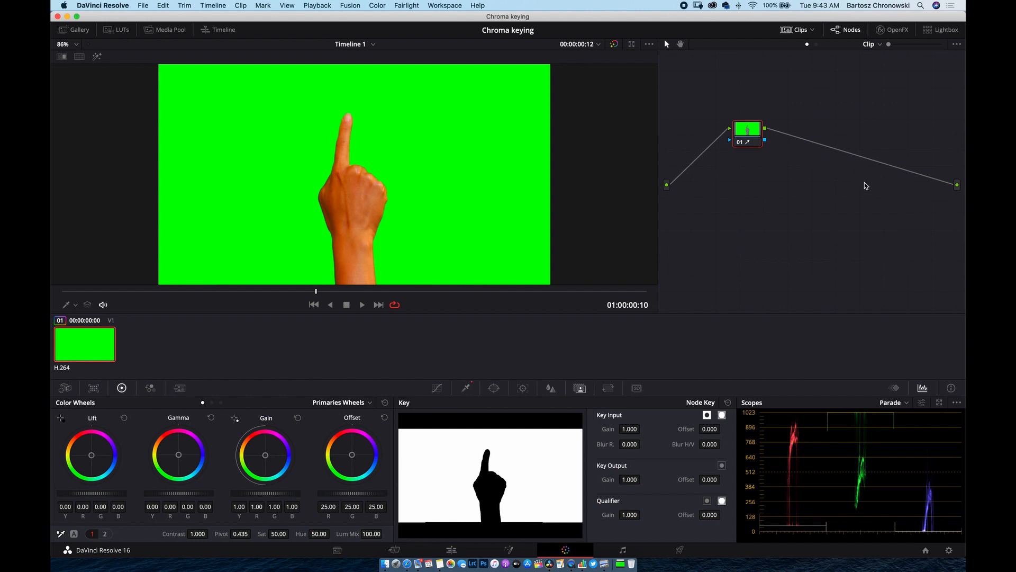
pyautogui.rightClick(913, 208)
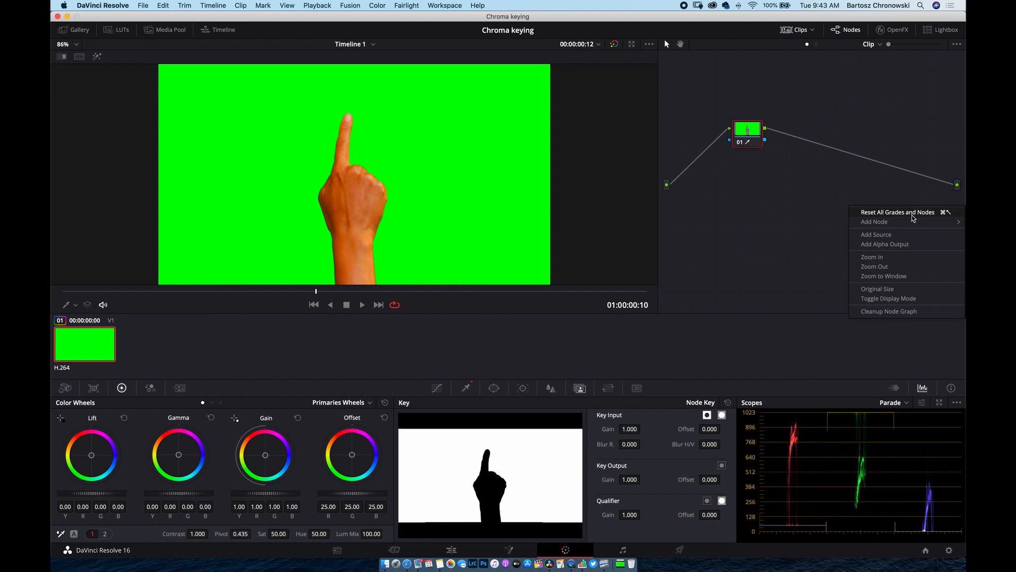
pyautogui.click(903, 197)
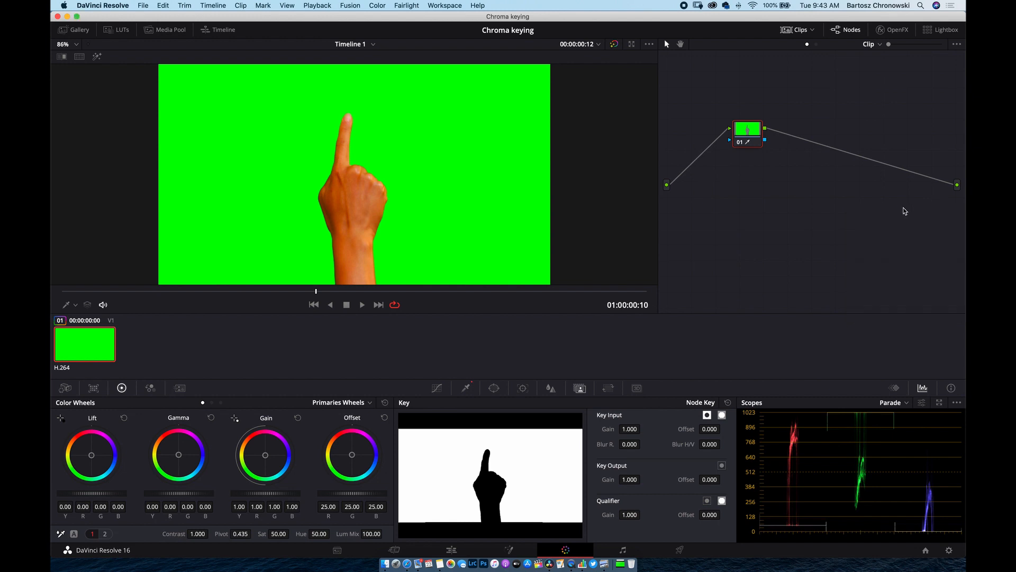
pyautogui.rightClick(904, 210)
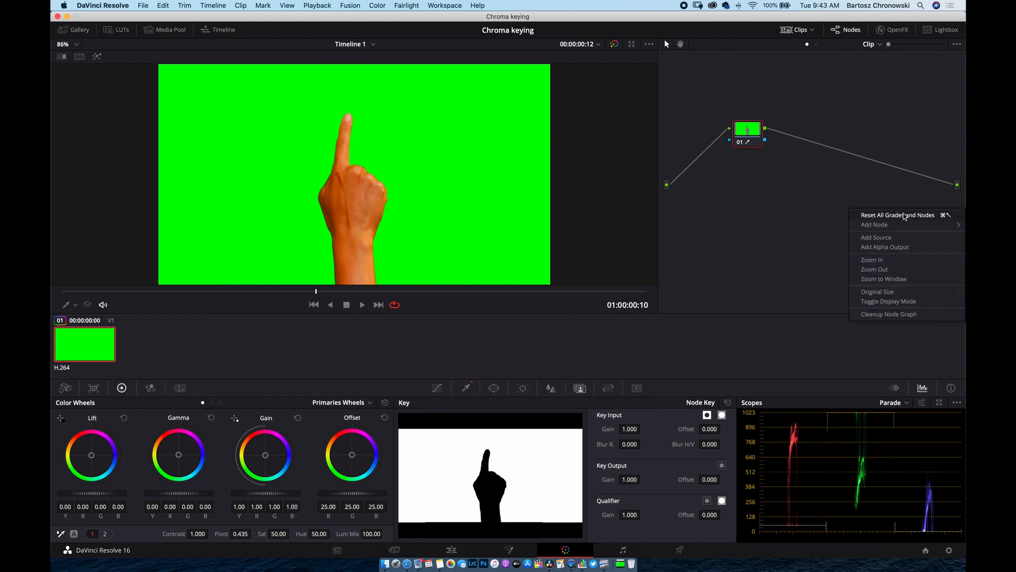
pyautogui.click(903, 247)
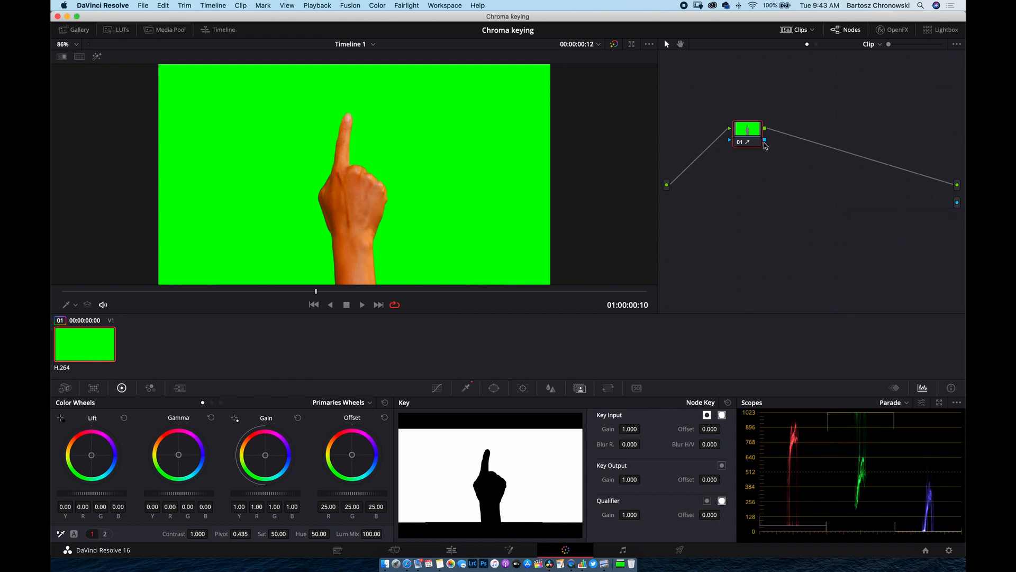
# - Connect node 01's key output to the graph's alpha output and invert the node's key output
pyautogui.moveTo(765, 140); pyautogui.dragTo(957, 205)
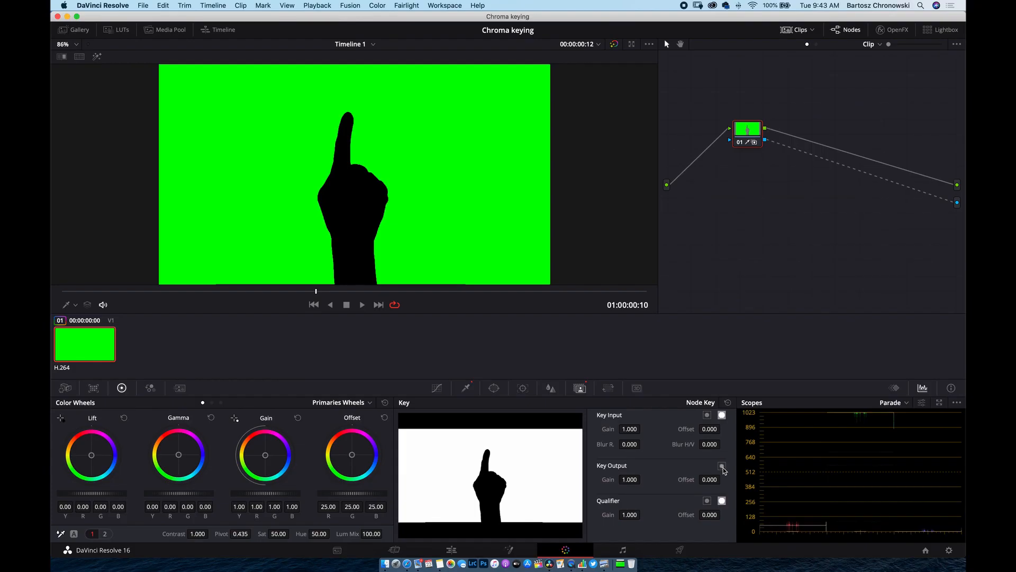
pyautogui.click(722, 466)
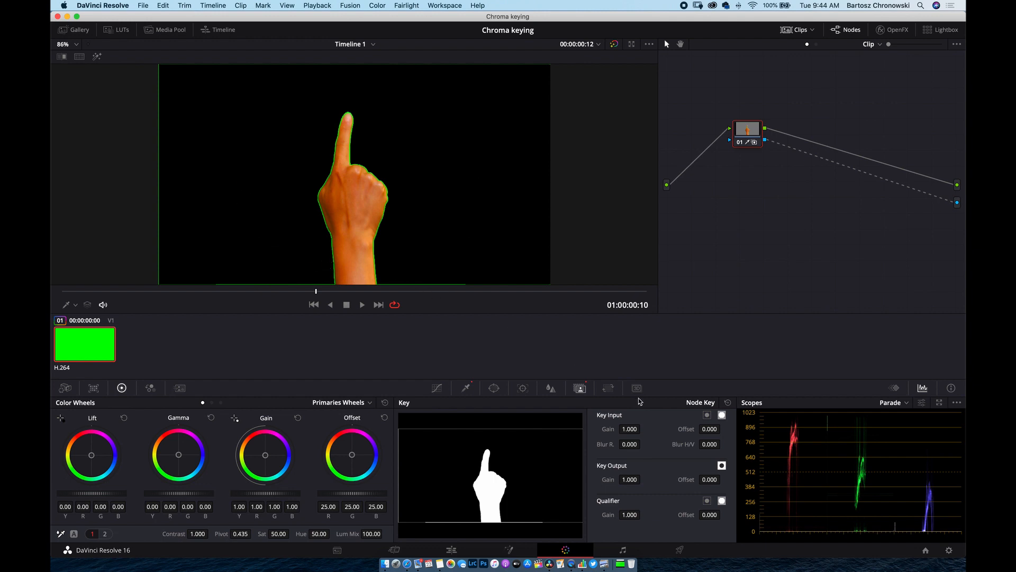
# - In the Qualifier, try a softness sample on the fist's edge, undo it, and add the green fringe there to the color range instead
pyautogui.click(467, 388)
pyautogui.scroll(-2, 296, 262)
pyautogui.scroll(6, 296, 261)
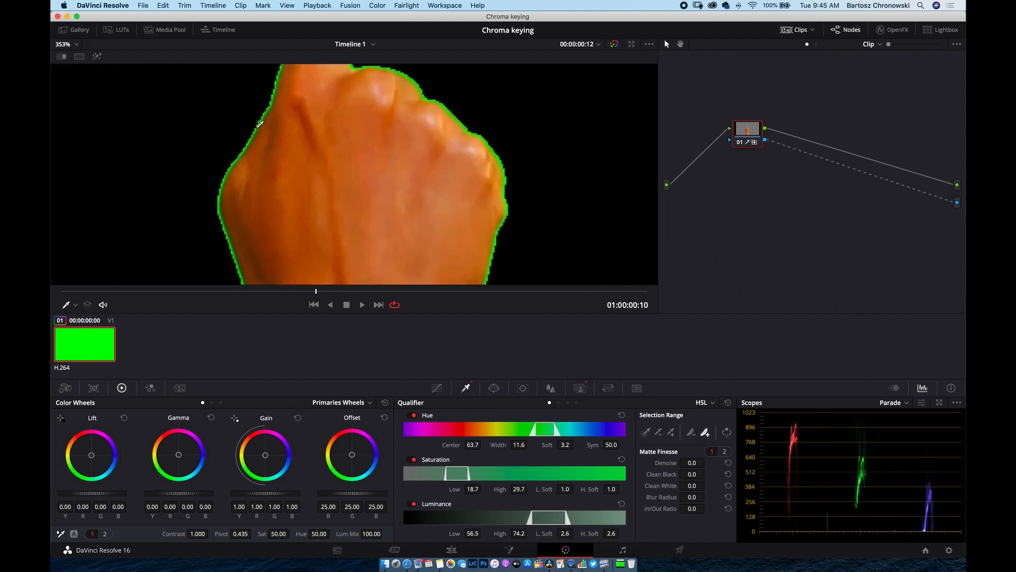
pyautogui.click(260, 123)
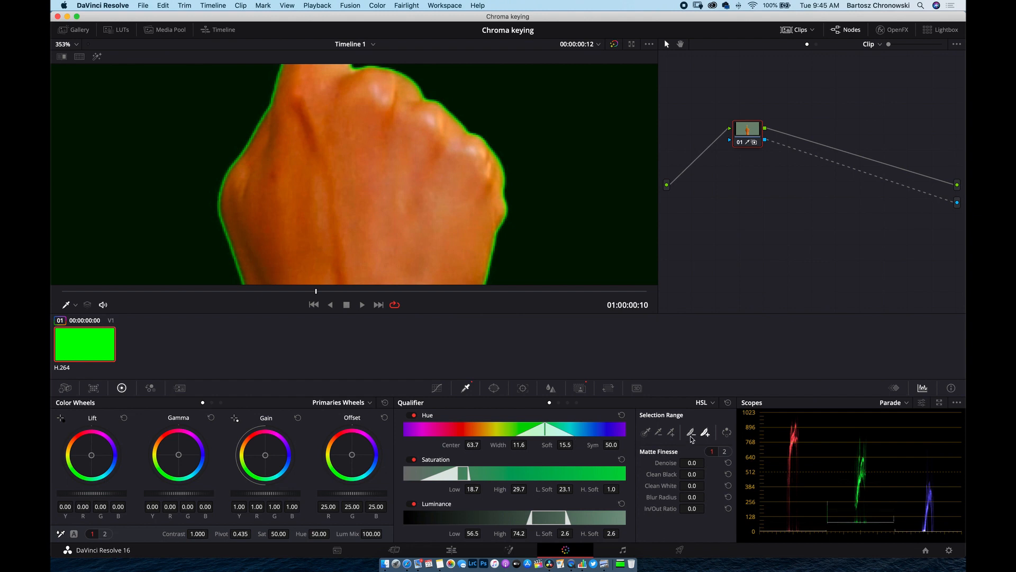
pyautogui.press('super+z')
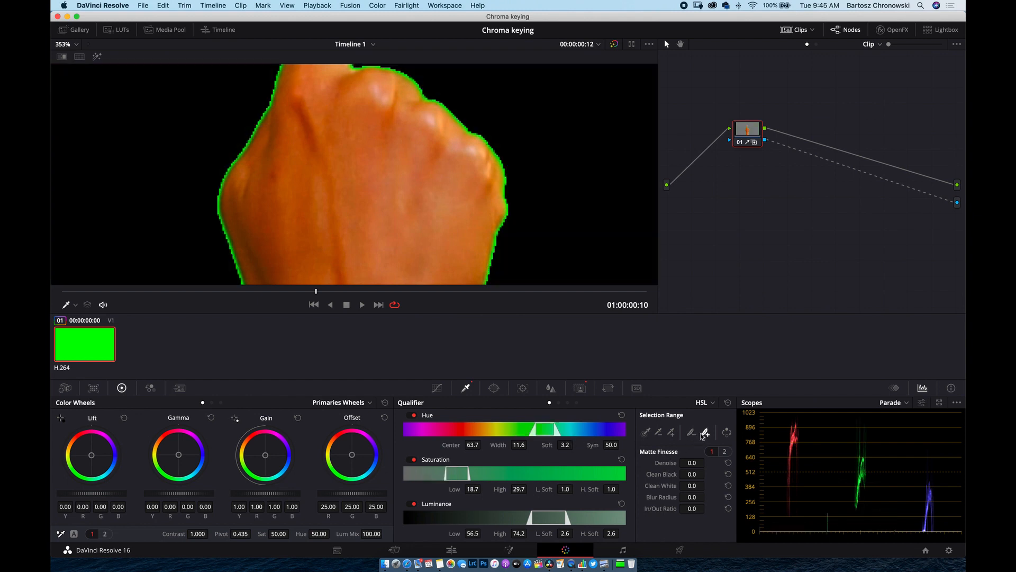
pyautogui.click(671, 431)
pyautogui.click(508, 207)
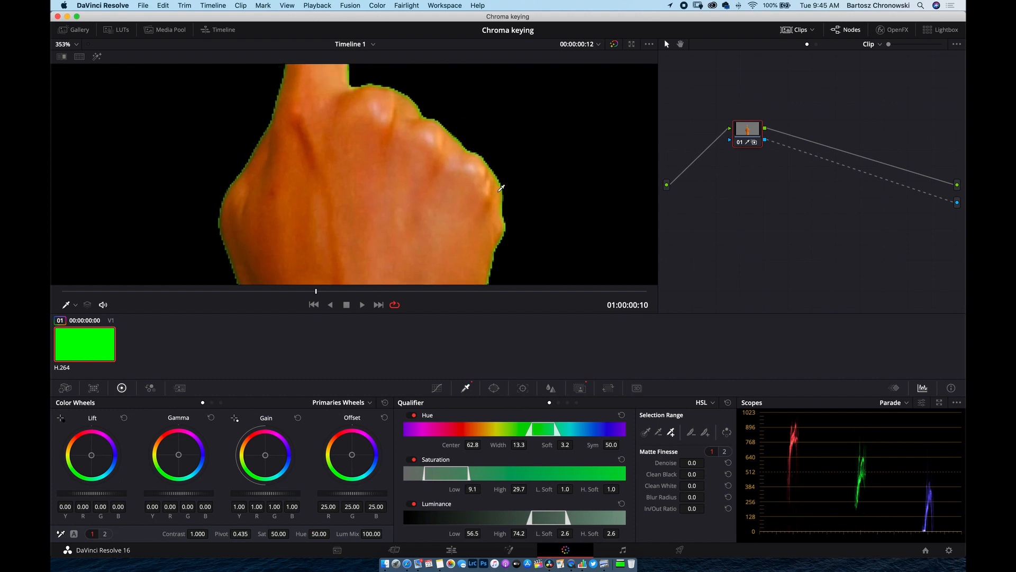
# - Add the green fringe along both sides of the raised finger to the qualifier's color range
pyautogui.rightClick(498, 192)
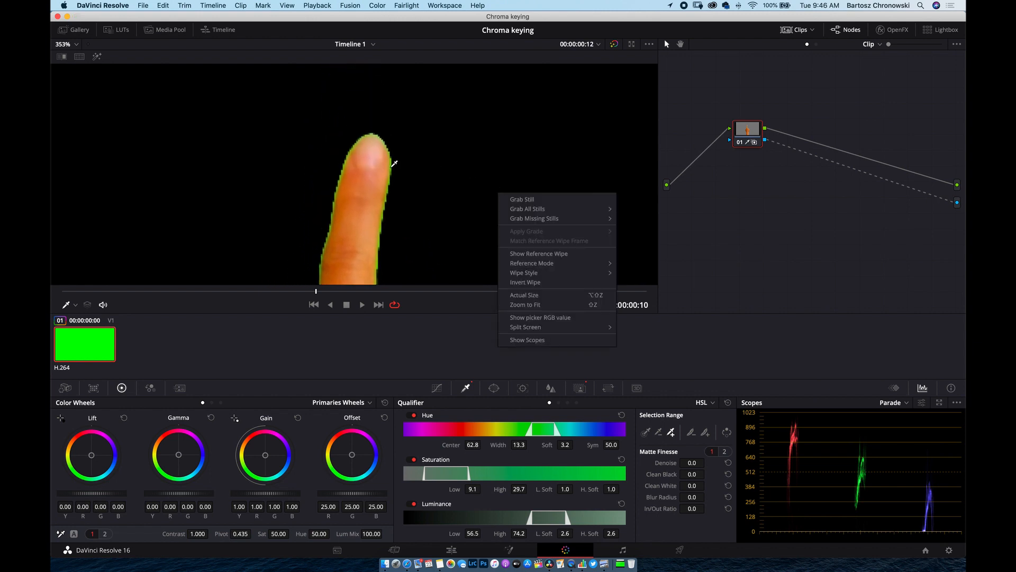
pyautogui.click(394, 164)
pyautogui.click(394, 163)
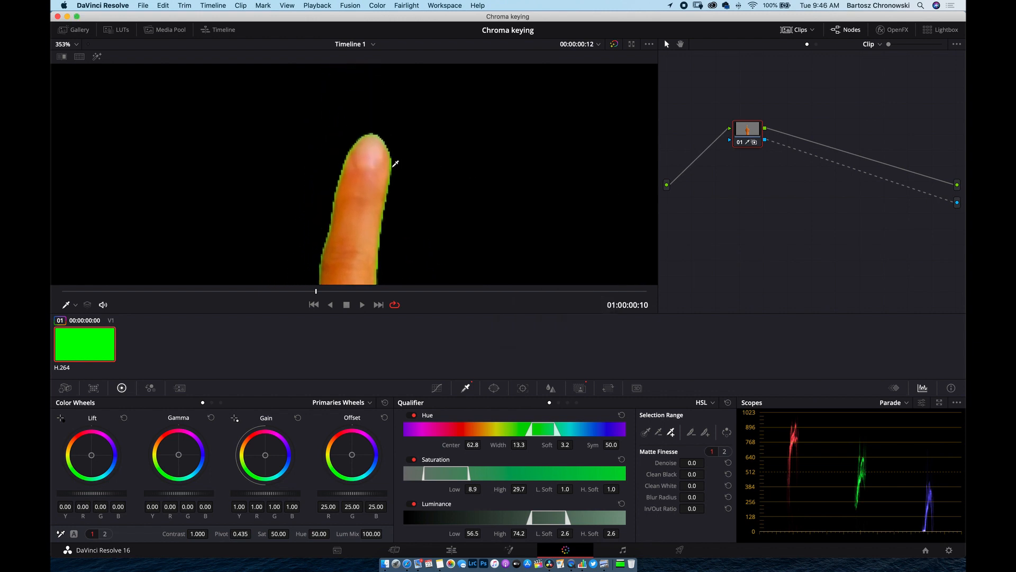
pyautogui.click(341, 185)
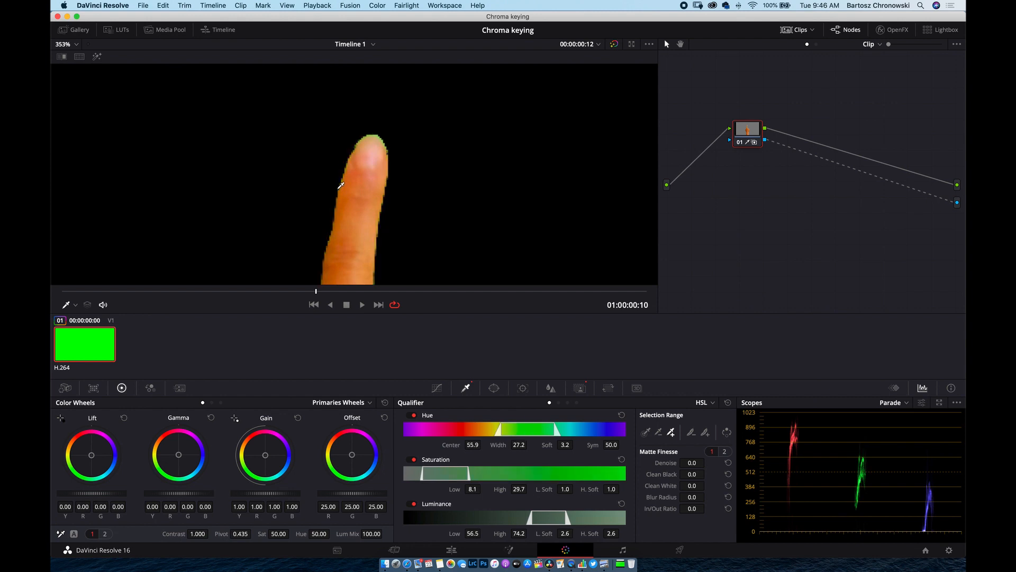
# - Add the remaining green fringe at the wrist's edge to the qualifier's color range
pyautogui.scroll(-6, 376, 180)
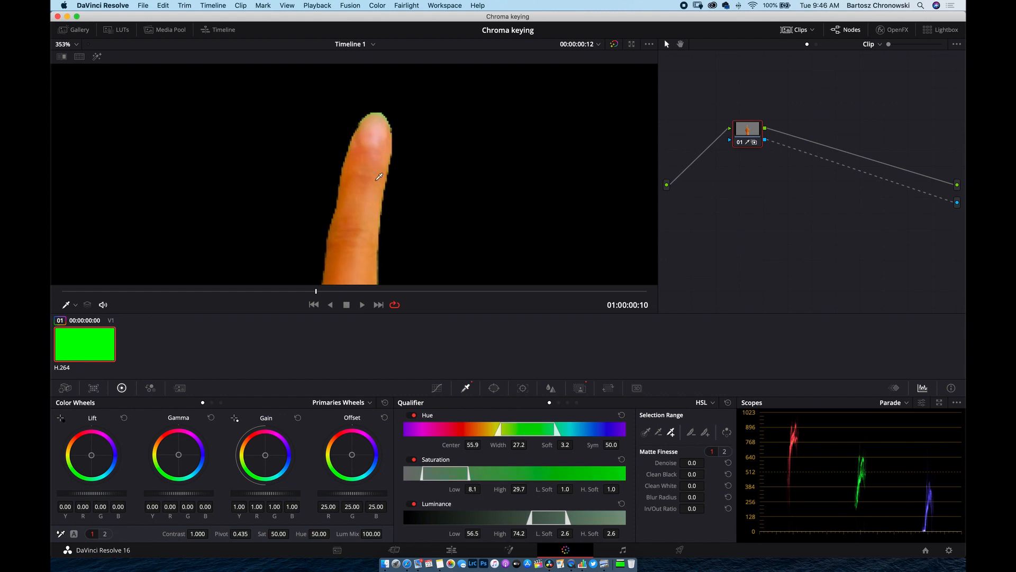
pyautogui.scroll(-6, 379, 176)
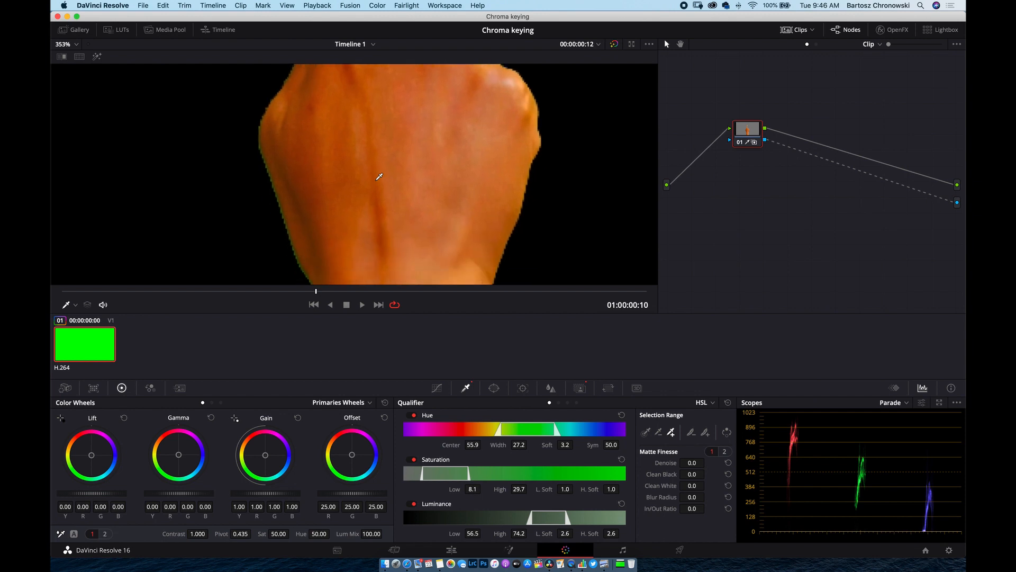
pyautogui.scroll(-1, 379, 177)
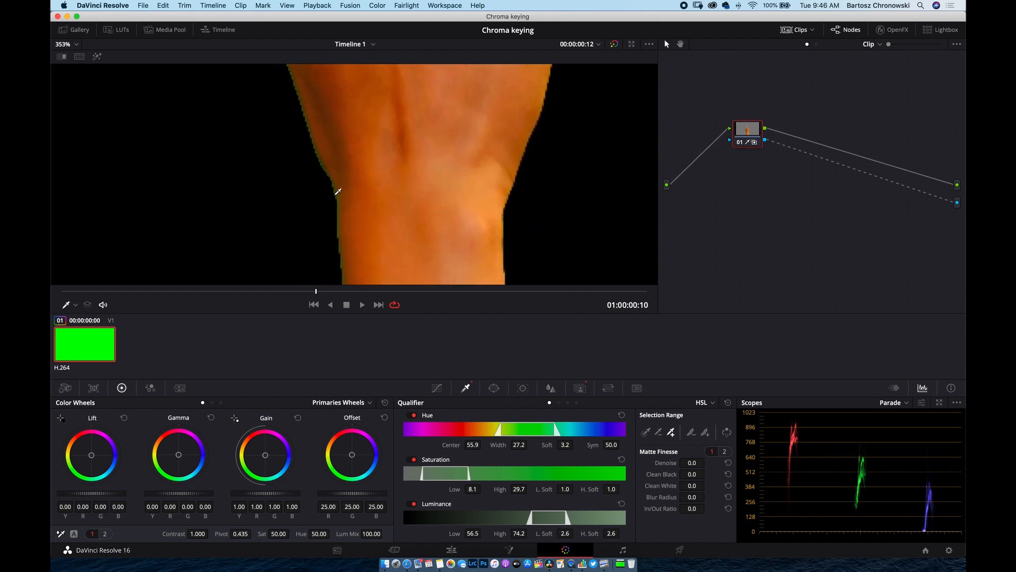
pyautogui.click(339, 188)
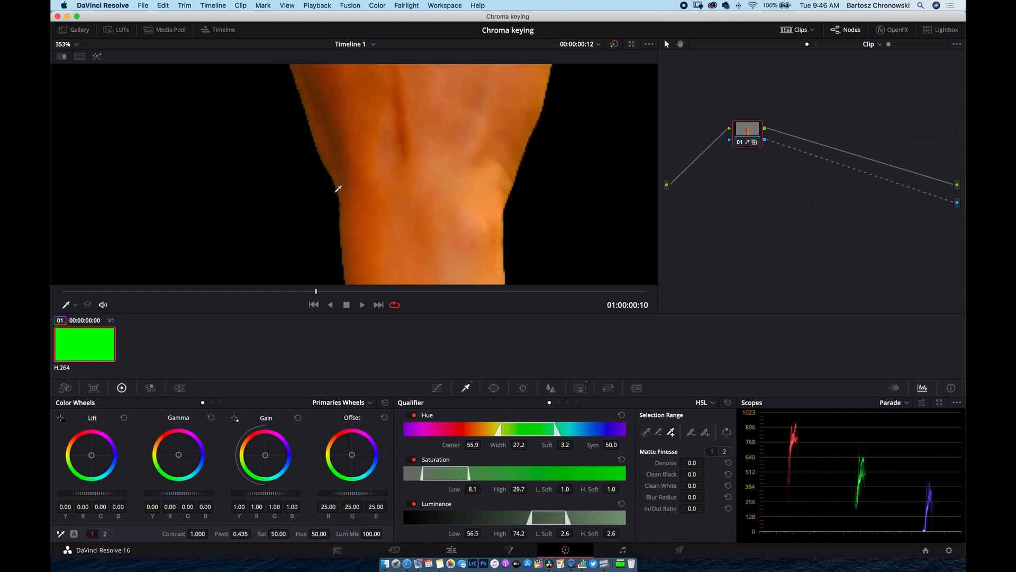
# - Examine the keyed hand's edges up close and as a whole, and check the key at frame 01:00:00:08
pyautogui.scroll(-3, 351, 205)
pyautogui.scroll(-2, 356, 205)
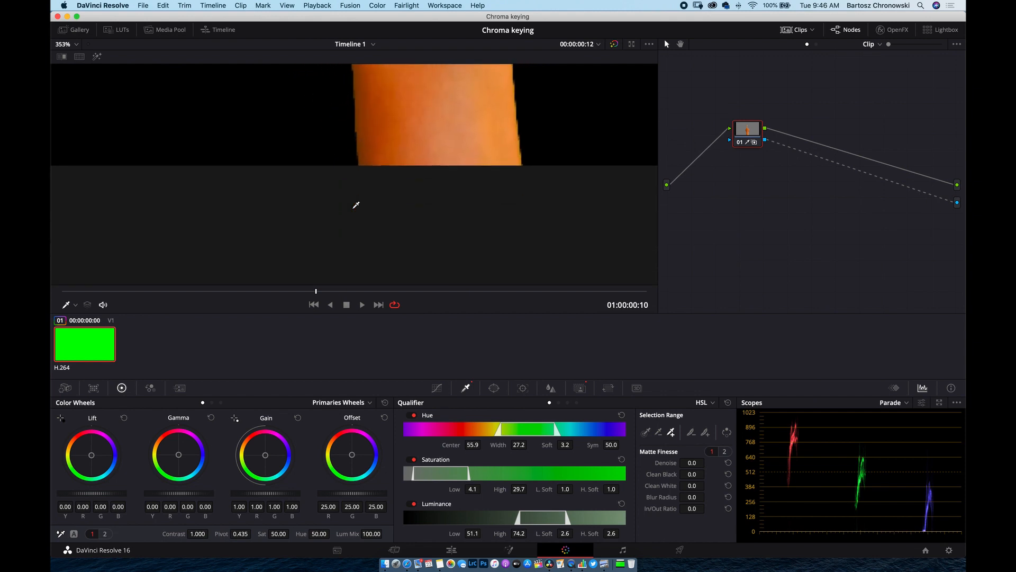
pyautogui.scroll(4, 356, 205)
pyautogui.scroll(1, 355, 205)
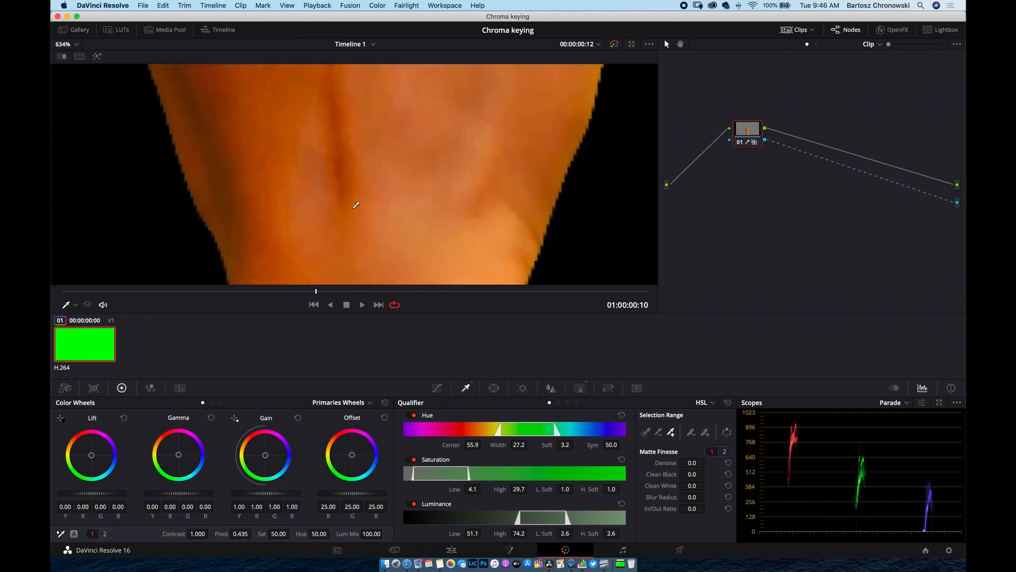
pyautogui.scroll(-5, 356, 205)
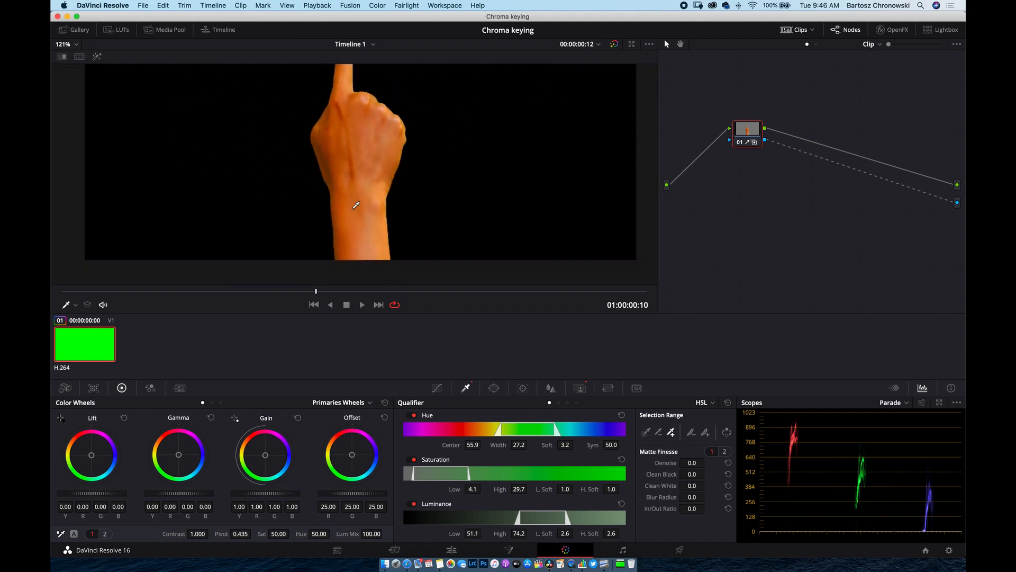
pyautogui.scroll(-3, 355, 205)
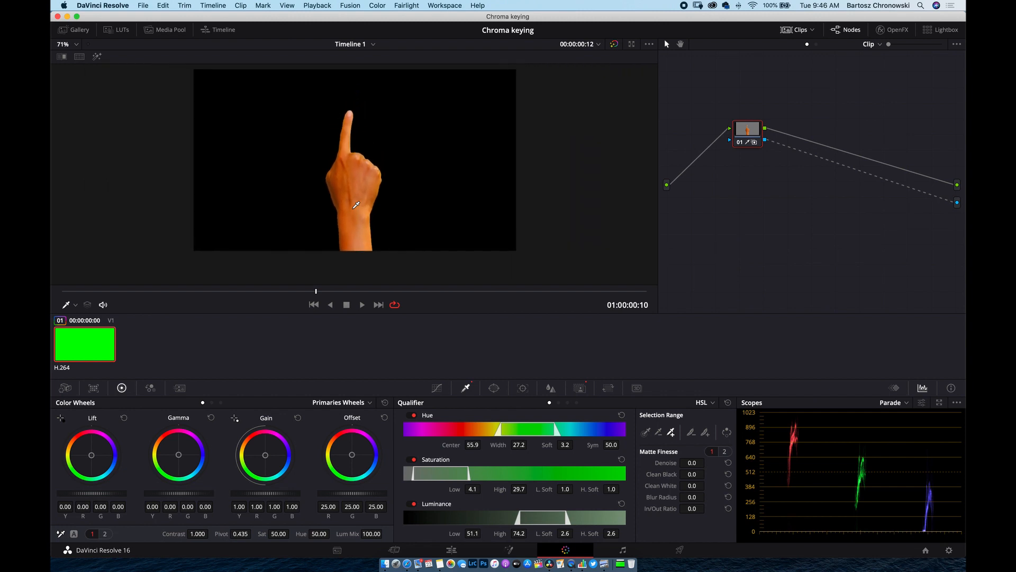
pyautogui.scroll(1, 356, 205)
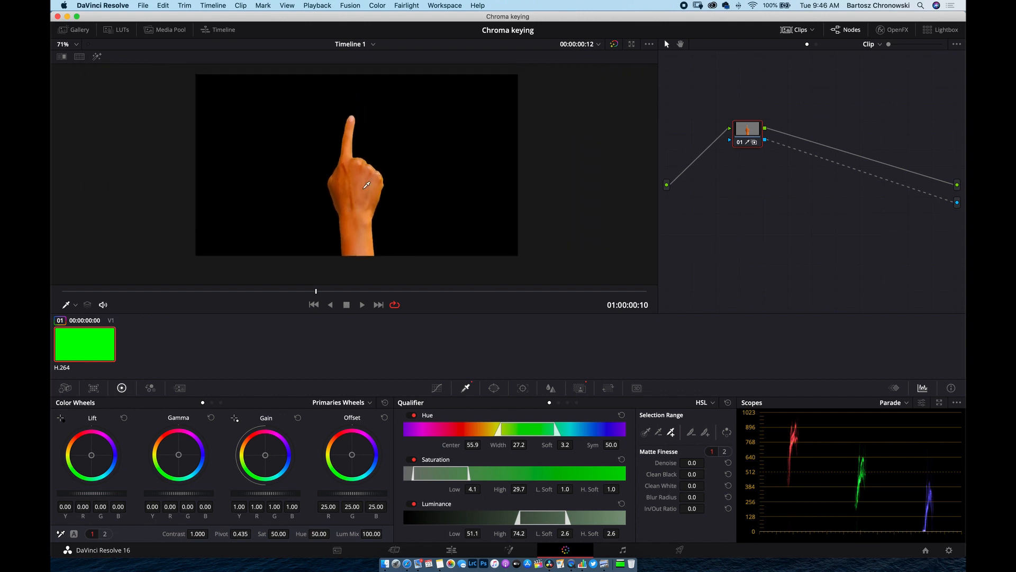
pyautogui.moveTo(316, 291); pyautogui.dragTo(262, 277)
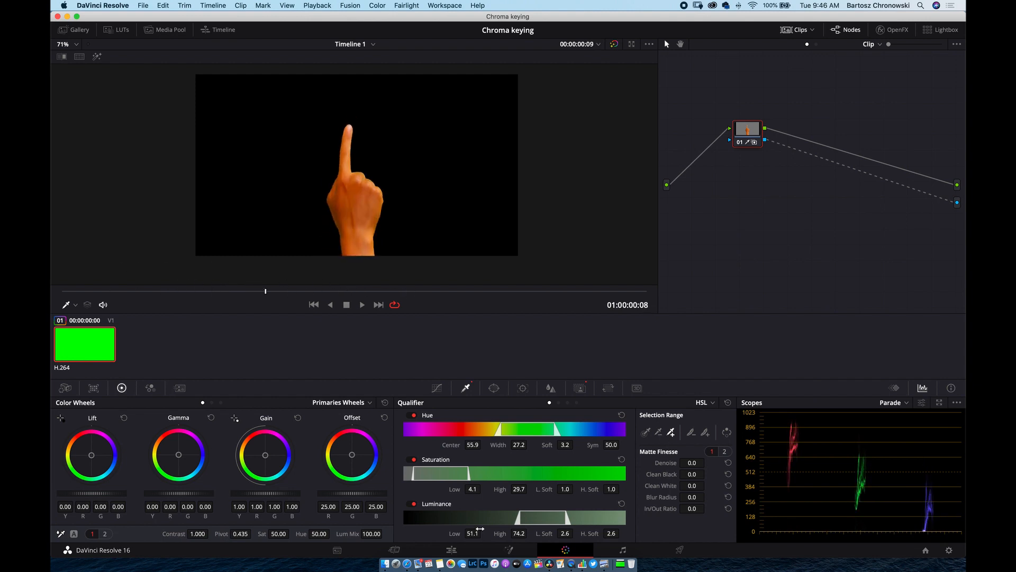
# - Return to the edit page, move the Single_Tap_2.mp4 clip up to the Video 2 track, and show the media pool
pyautogui.click(452, 550)
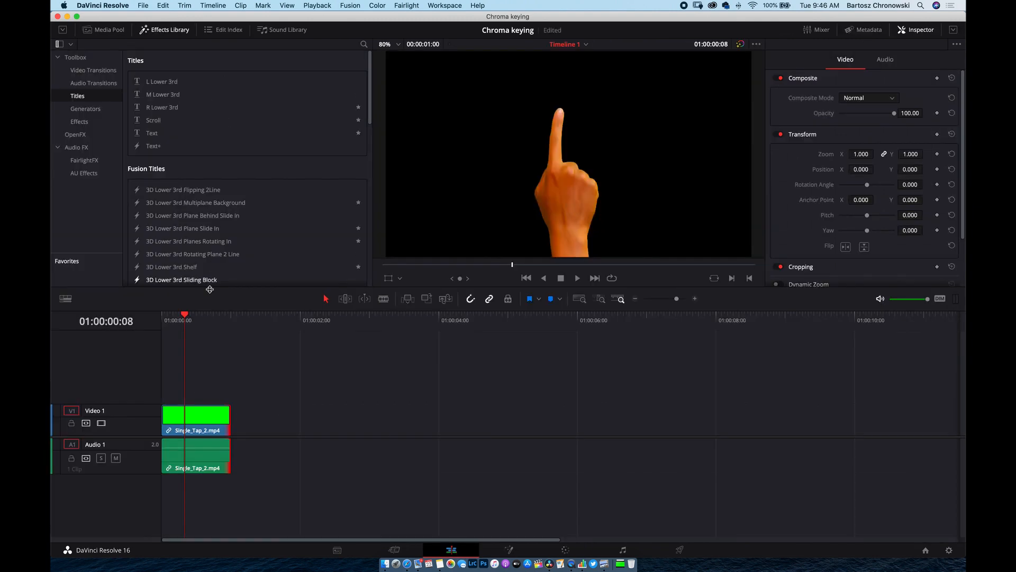
pyautogui.moveTo(207, 423); pyautogui.dragTo(207, 392)
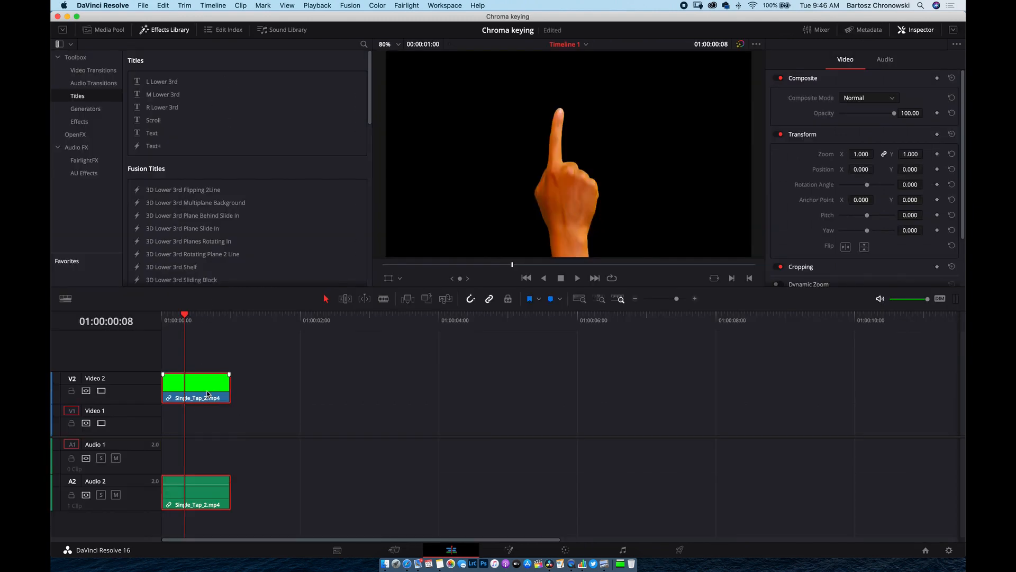
pyautogui.click(103, 30)
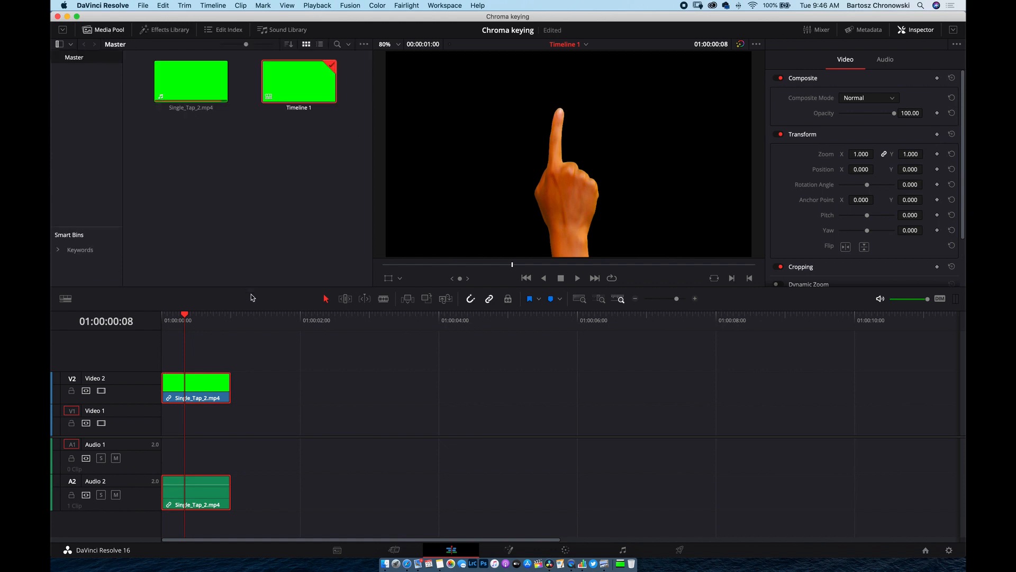
# - Import 3P5A5968.MOV into the media pool from the LaCie drive's Video > Davinci Resolve 16 Tutorials > Importing folder using Finder
pyautogui.click(388, 567)
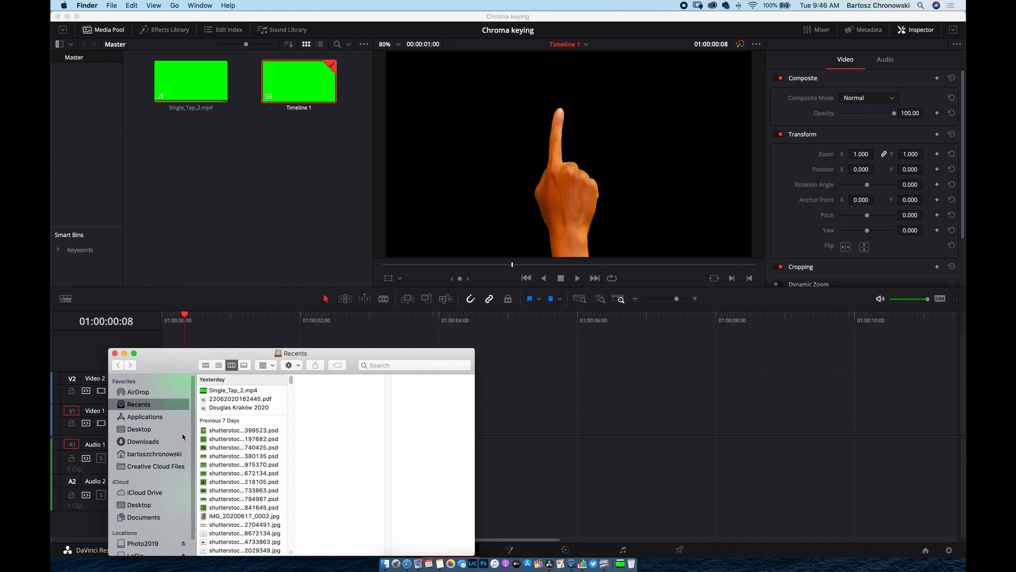
pyautogui.scroll(-2, 151, 476)
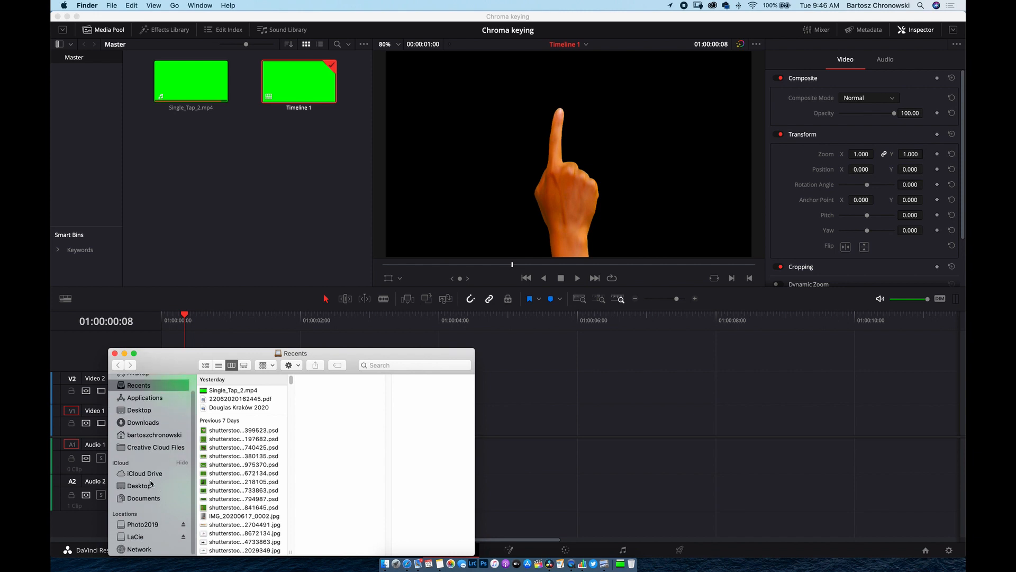
pyautogui.click(135, 537)
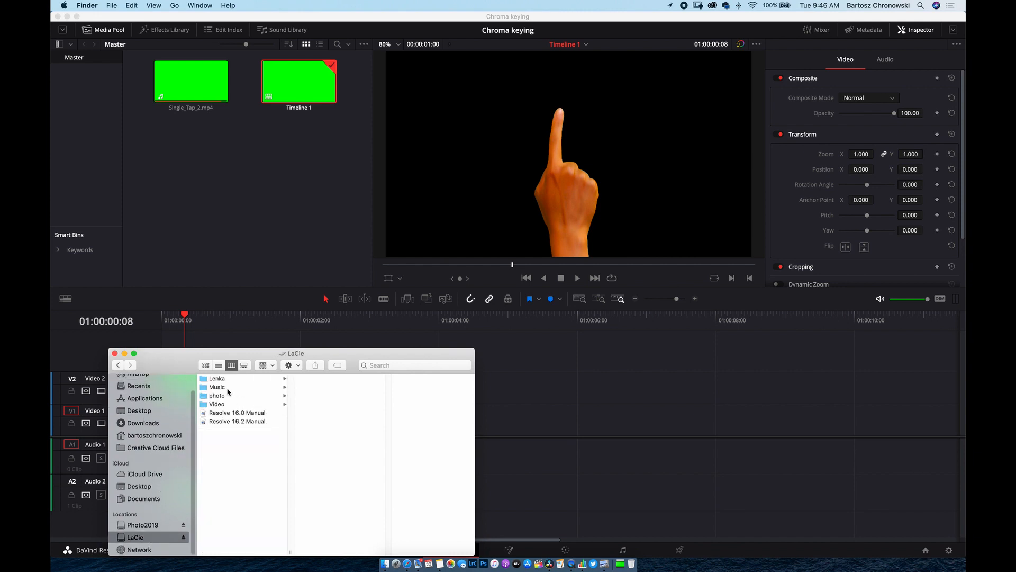
pyautogui.click(236, 404)
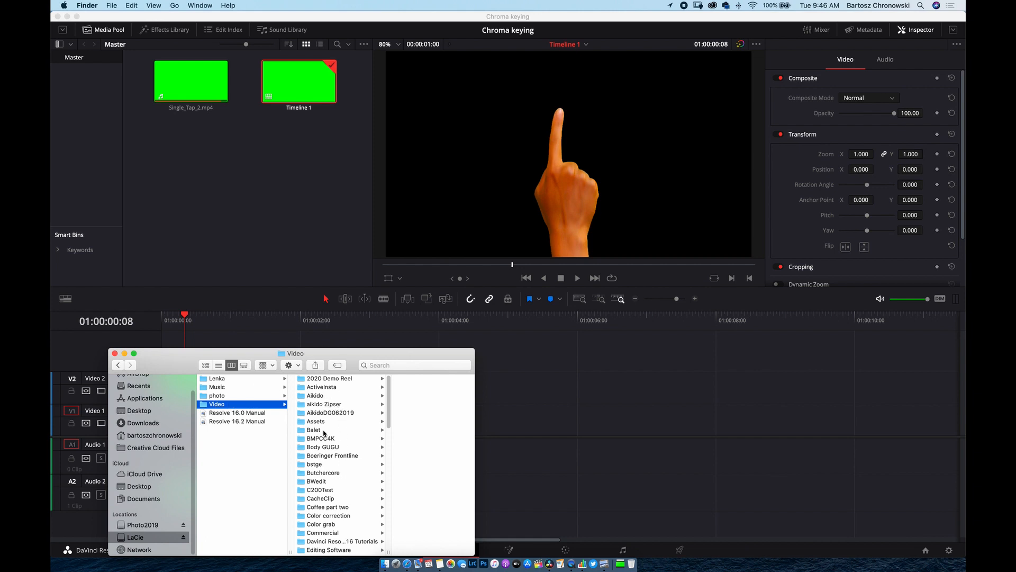
pyautogui.scroll(-3, 335, 506)
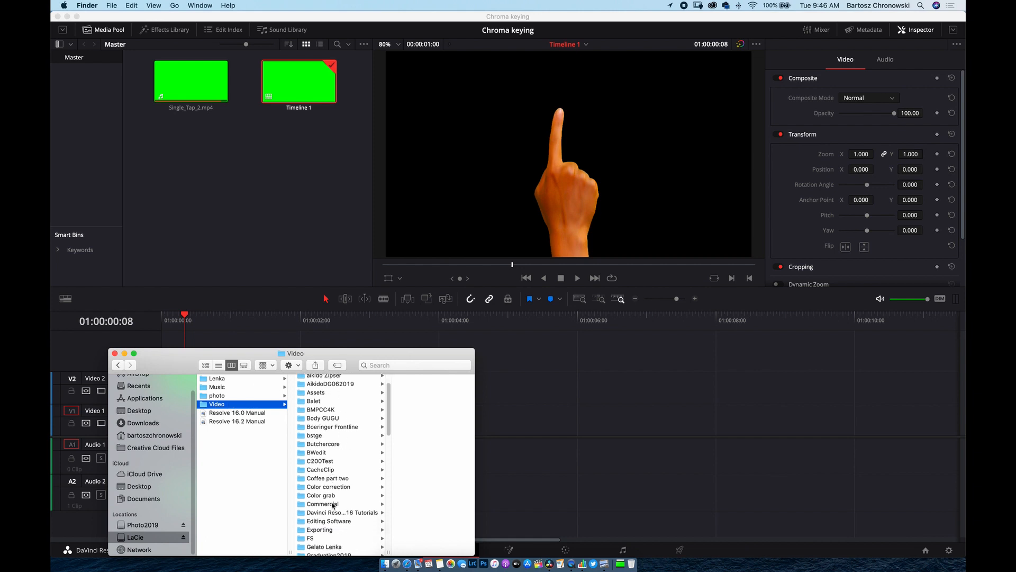
pyautogui.click(337, 499)
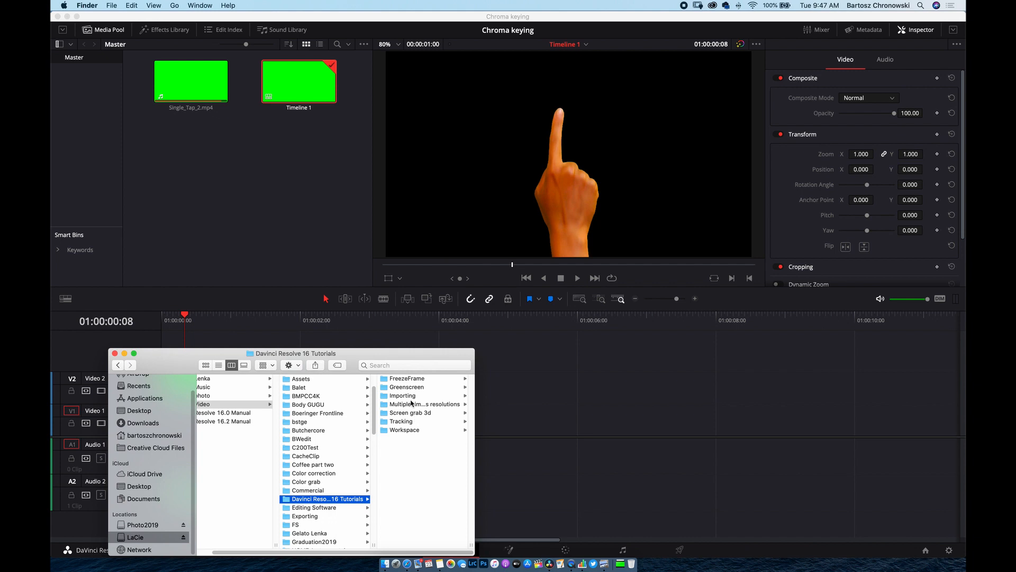
pyautogui.click(411, 396)
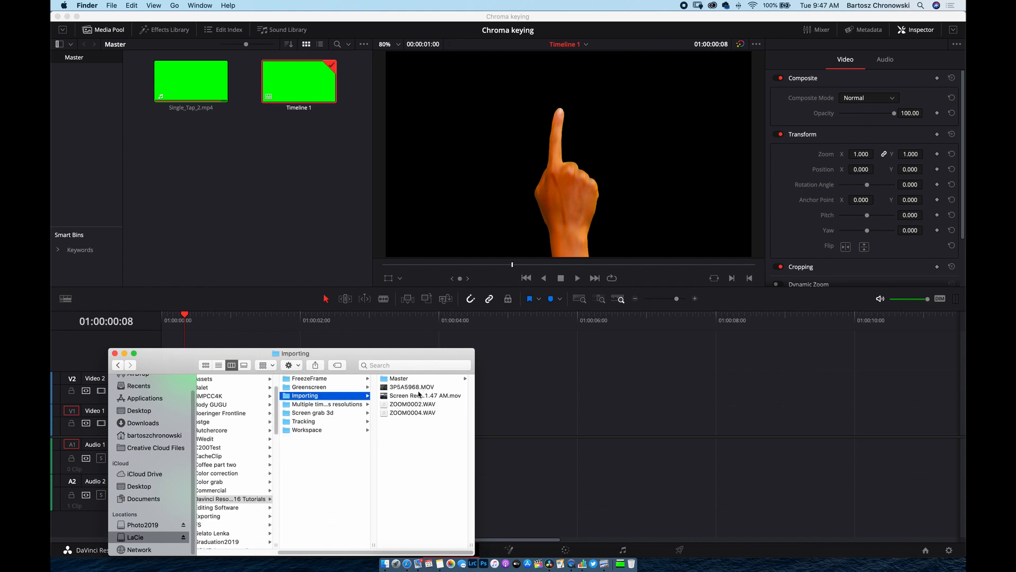
pyautogui.click(420, 389)
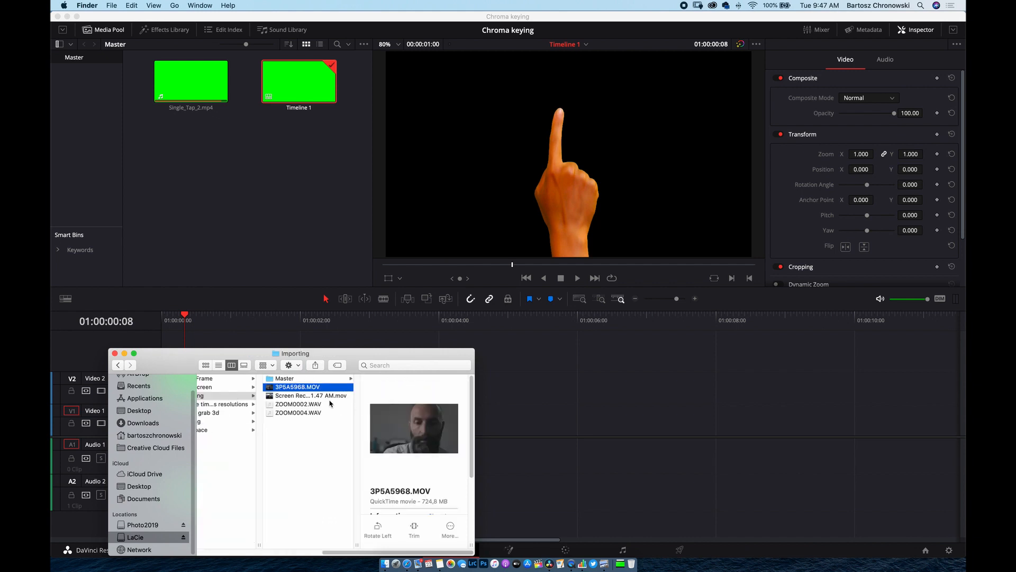
pyautogui.moveTo(309, 390); pyautogui.dragTo(245, 213)
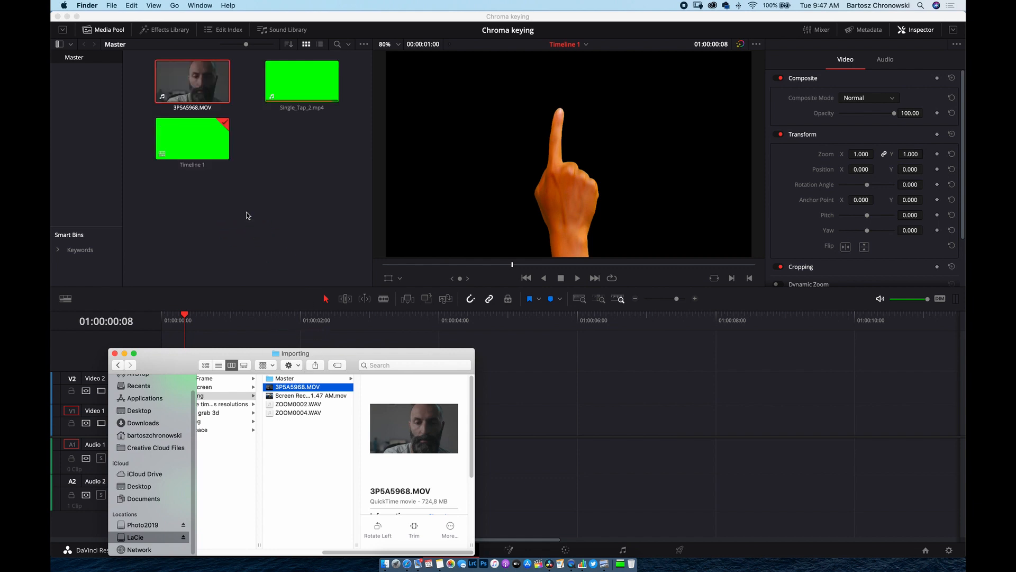
# - Back in DaVinci Resolve, place 3P5A5968.MOV on Video 1 from the timeline start beneath the hand and move the playhead to 01:00:00:11
pyautogui.click(362, 264)
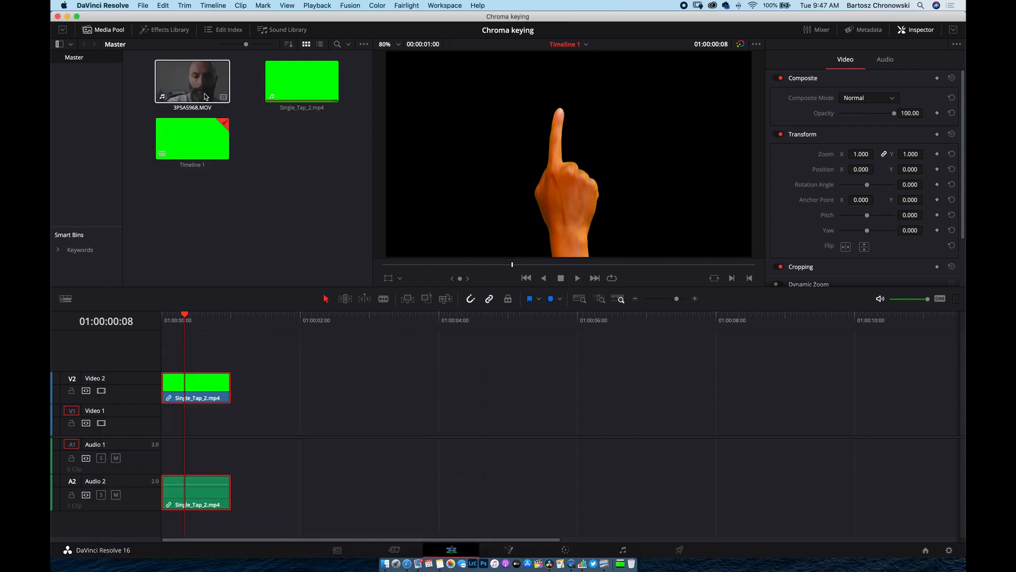
pyautogui.moveTo(207, 85); pyautogui.dragTo(162, 444)
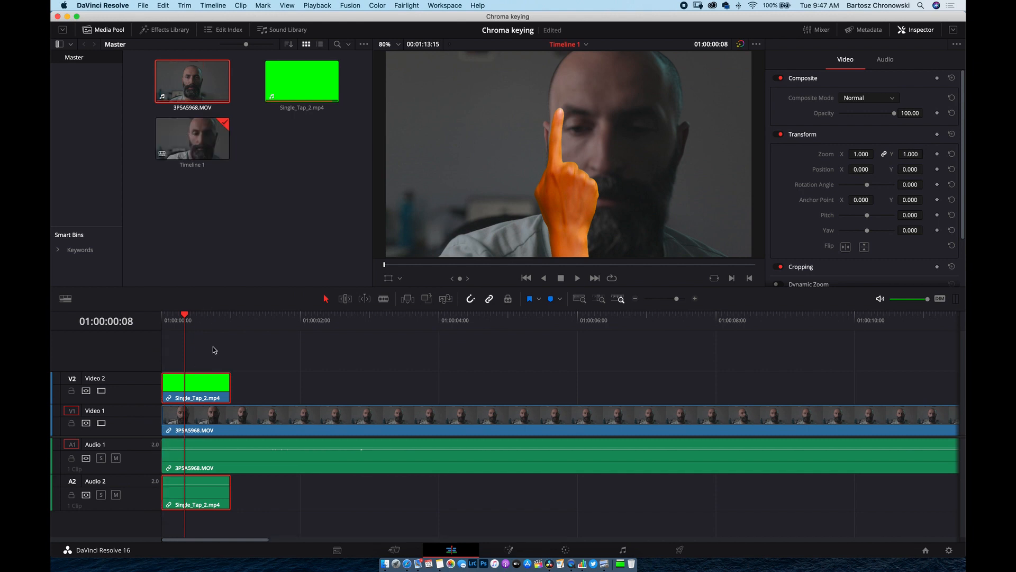
pyautogui.moveTo(185, 316)
pyautogui.mouseDown()
pyautogui.moveTo(165, 316)
pyautogui.moveTo(196, 316)
pyautogui.mouseUp()
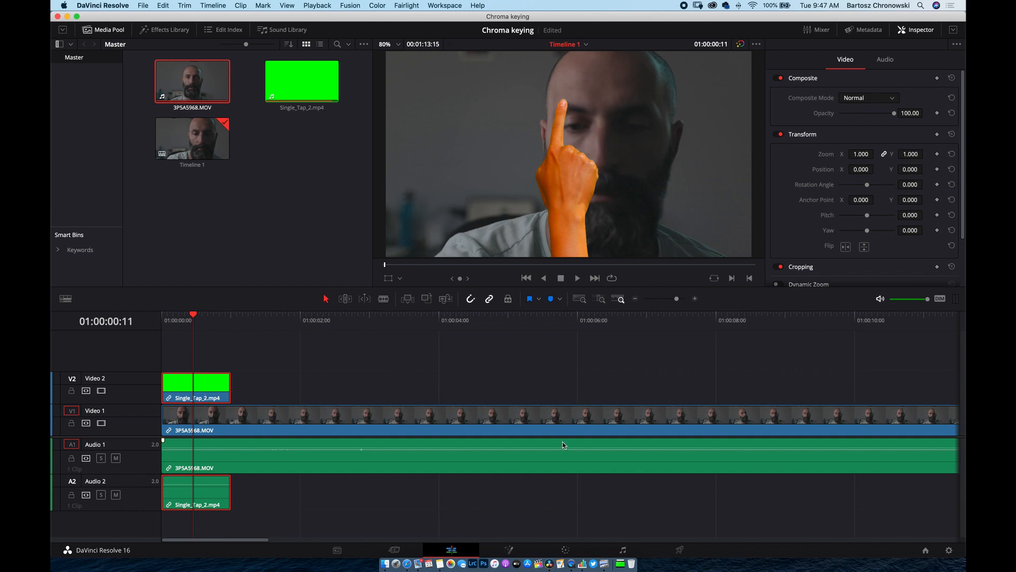
# - On the color page, set the hand clip's saturation to 33.40 and the background clip's saturation to 79.80 and contrast to 1.154
pyautogui.click(565, 550)
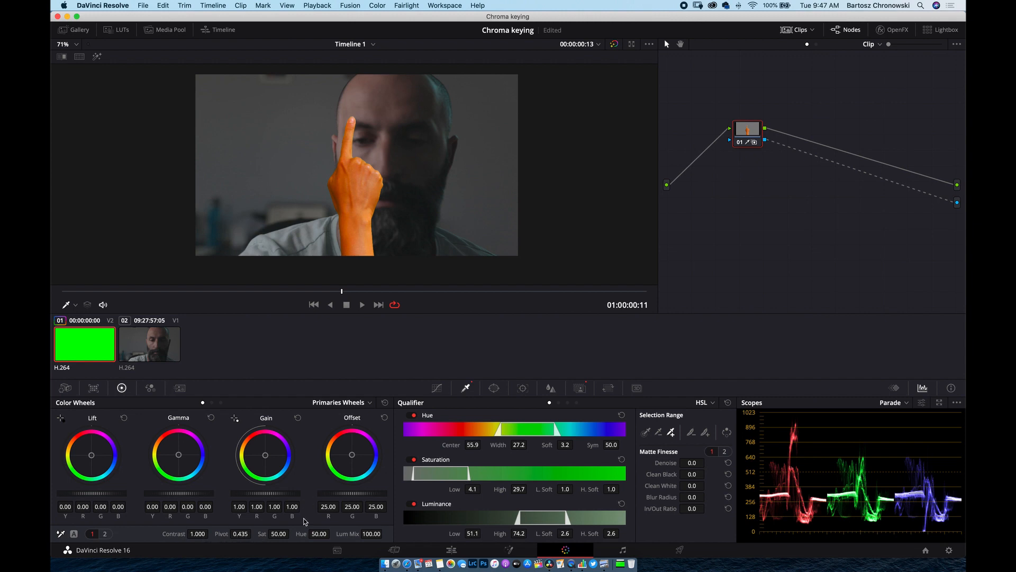
pyautogui.moveTo(278, 533); pyautogui.dragTo(292, 533)
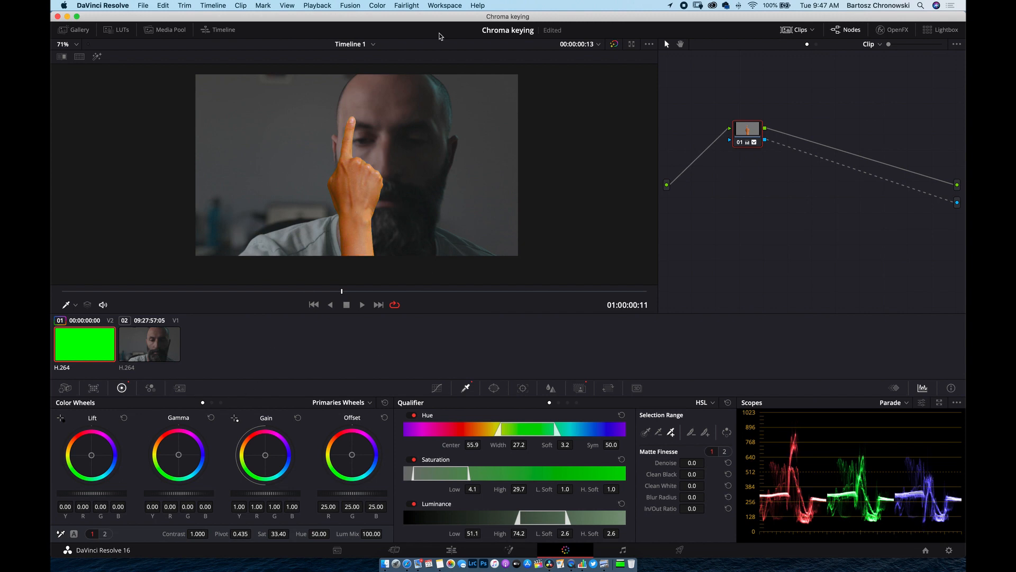
pyautogui.click(164, 348)
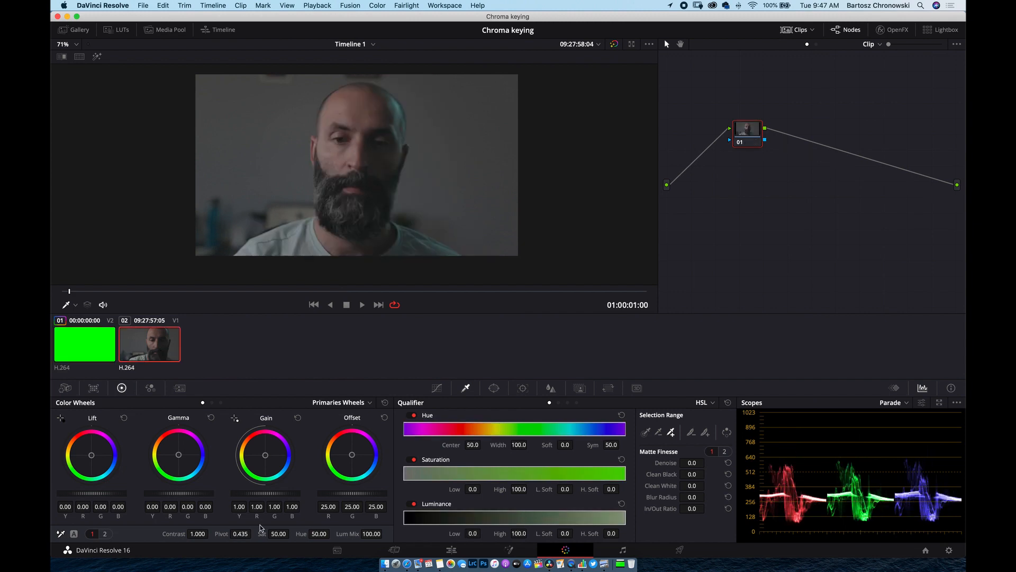
pyautogui.moveTo(279, 534); pyautogui.dragTo(317, 533)
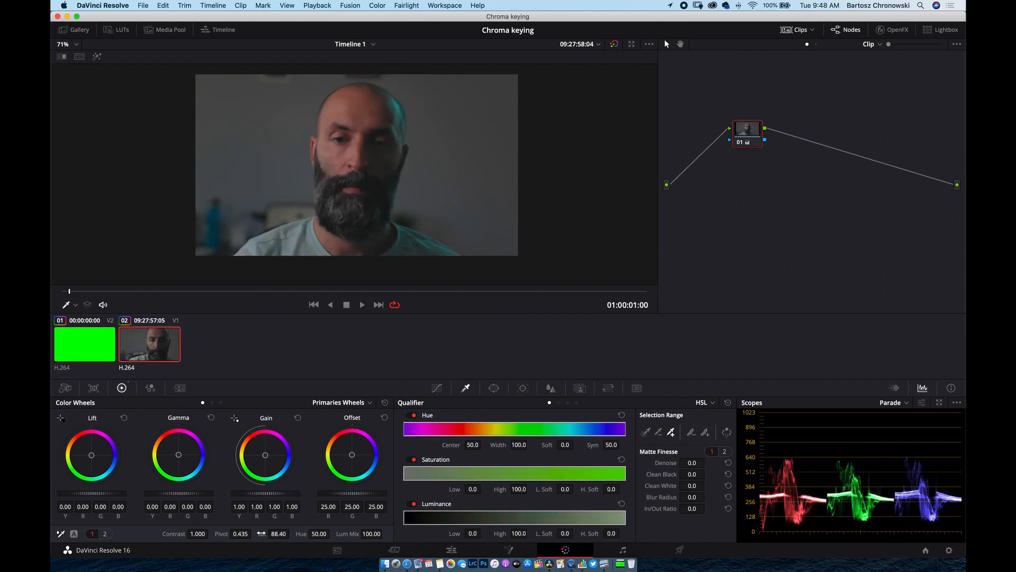
pyautogui.moveTo(197, 533); pyautogui.dragTo(211, 533)
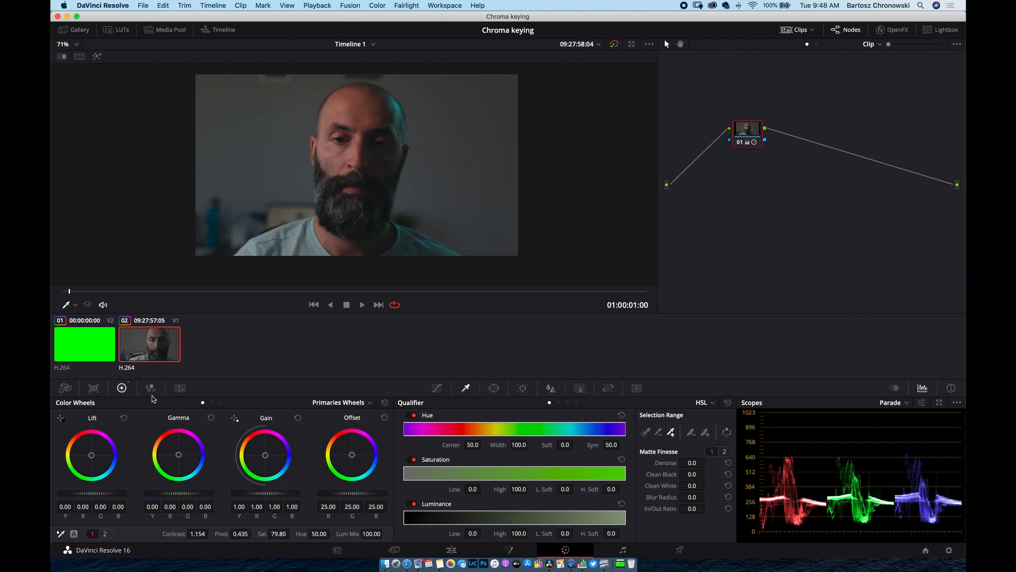
# - Preview the composite at 01:00:00:12 on the edit page, and give the hand clip a second color node with Offset R 20.71, G 15.24, B 15.55
pyautogui.click(86, 345)
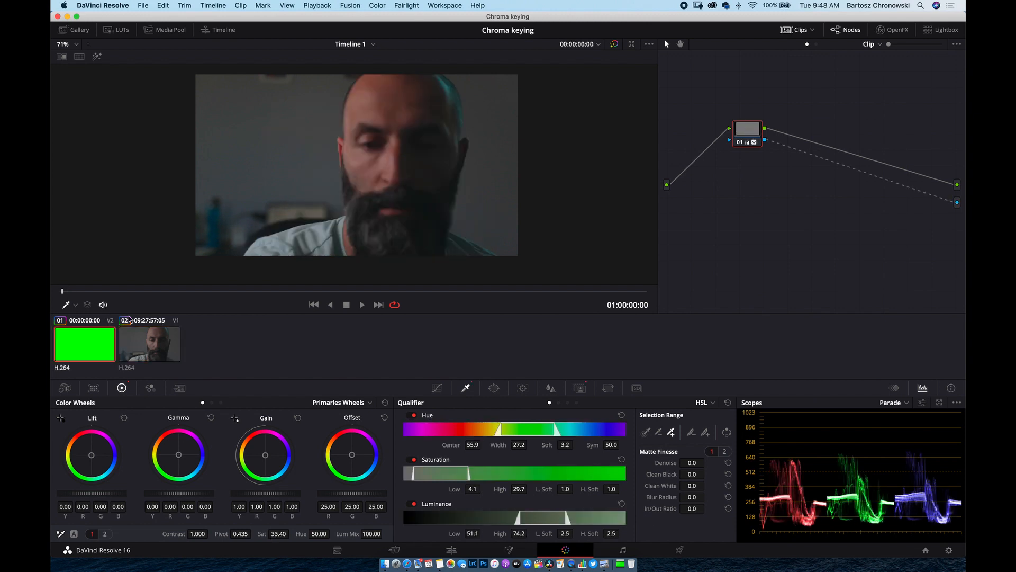
pyautogui.click(452, 549)
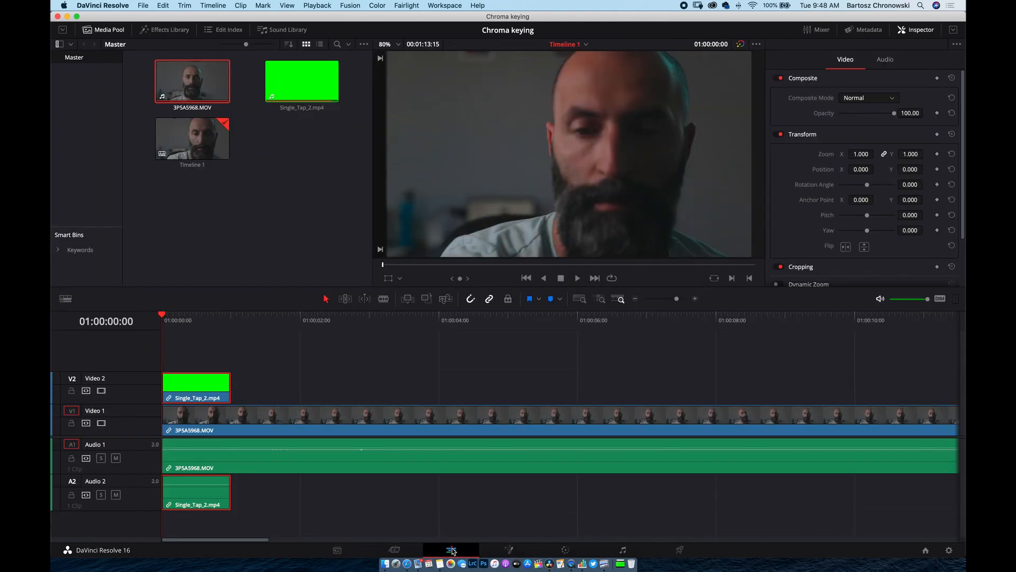
pyautogui.moveTo(165, 318); pyautogui.dragTo(195, 305)
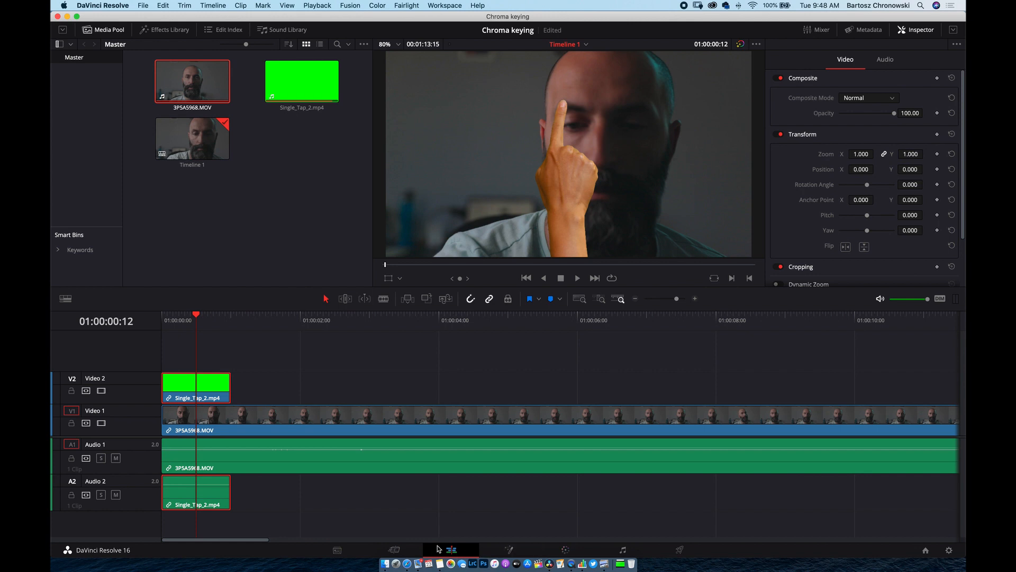
pyautogui.click(569, 550)
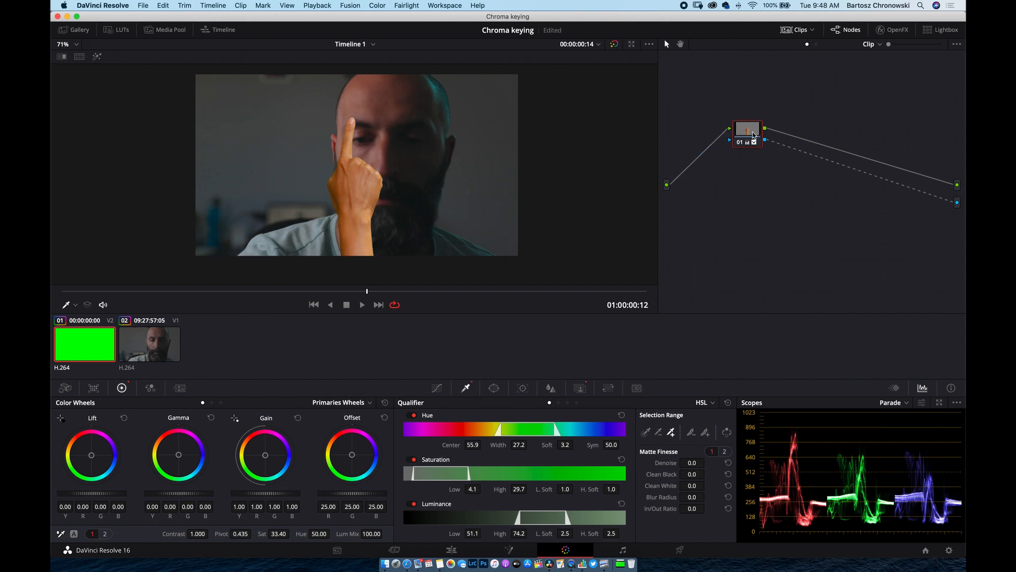
pyautogui.moveTo(748, 133)
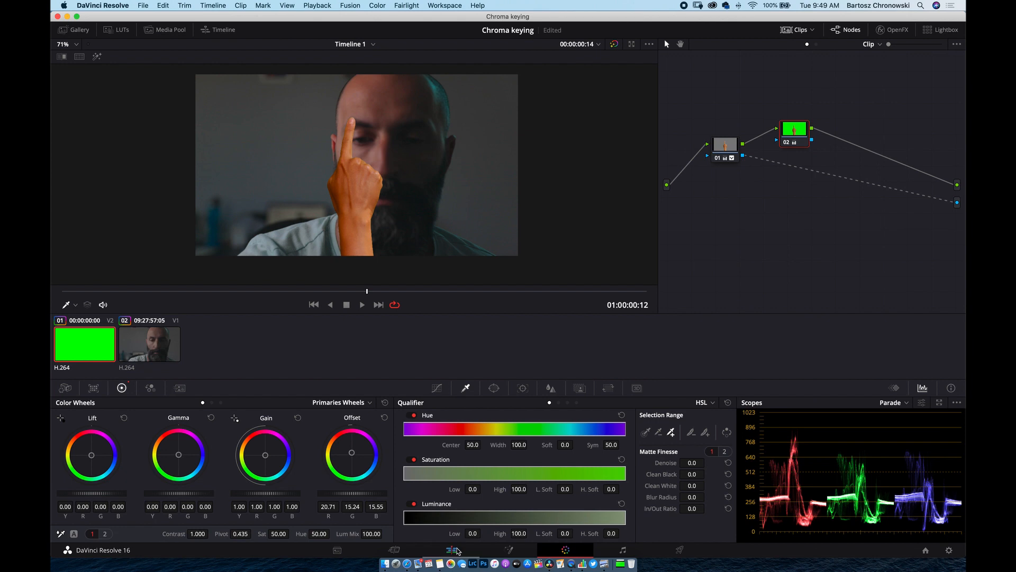
# - Return to the edit page, delete the 3P5A5968.MOV background clip from Video 1, and select the remaining hand clip
pyautogui.click(458, 550)
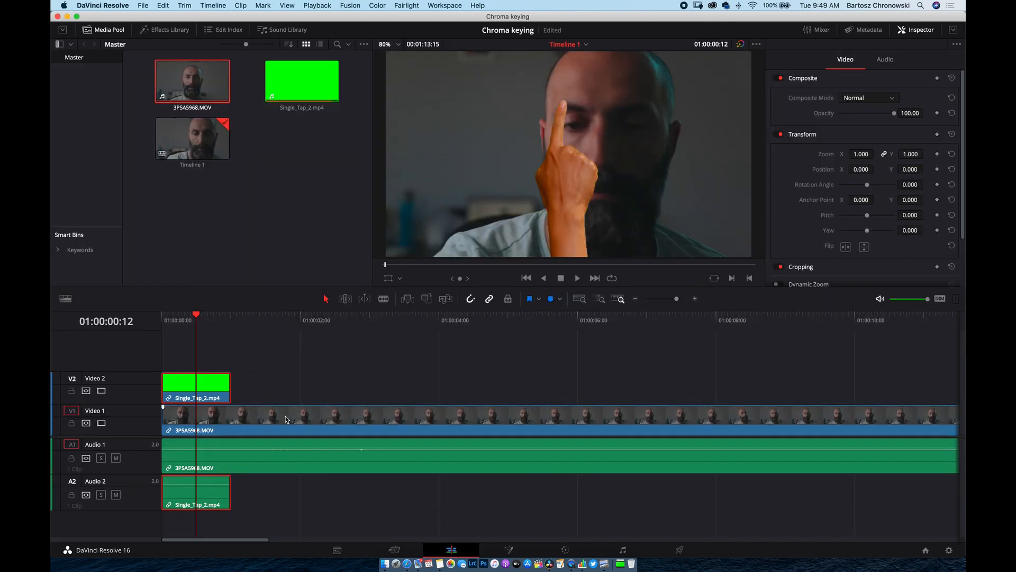
pyautogui.click(286, 419)
pyautogui.press('Delete')
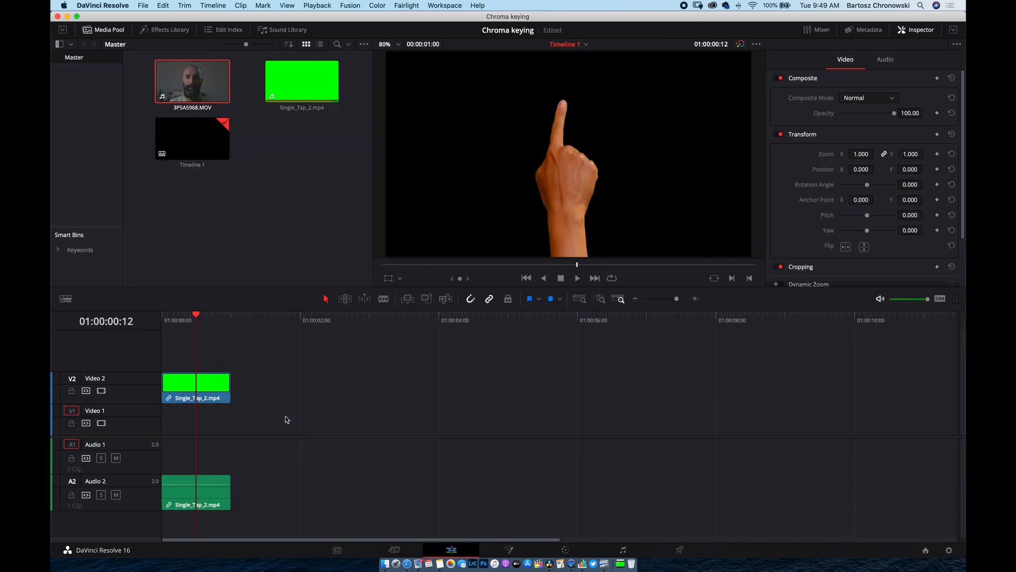
pyautogui.click(217, 386)
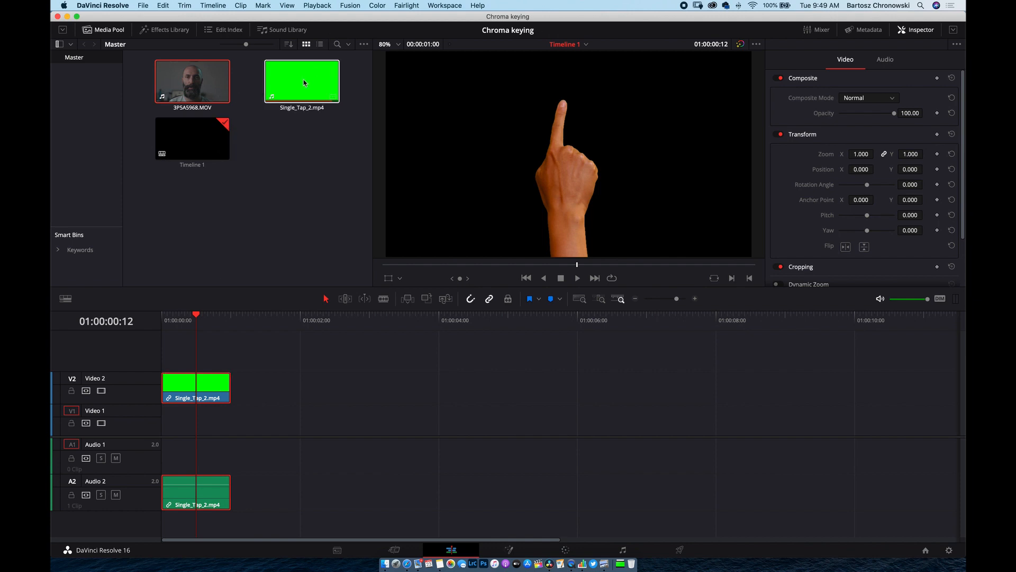
# - Place a second copy of Single_Tap_2.mp4 on Video 1 at about 01:00:03:00 and convert it to a new Fusion clip
pyautogui.moveTo(305, 83); pyautogui.dragTo(424, 422)
pyautogui.rightClick(411, 424)
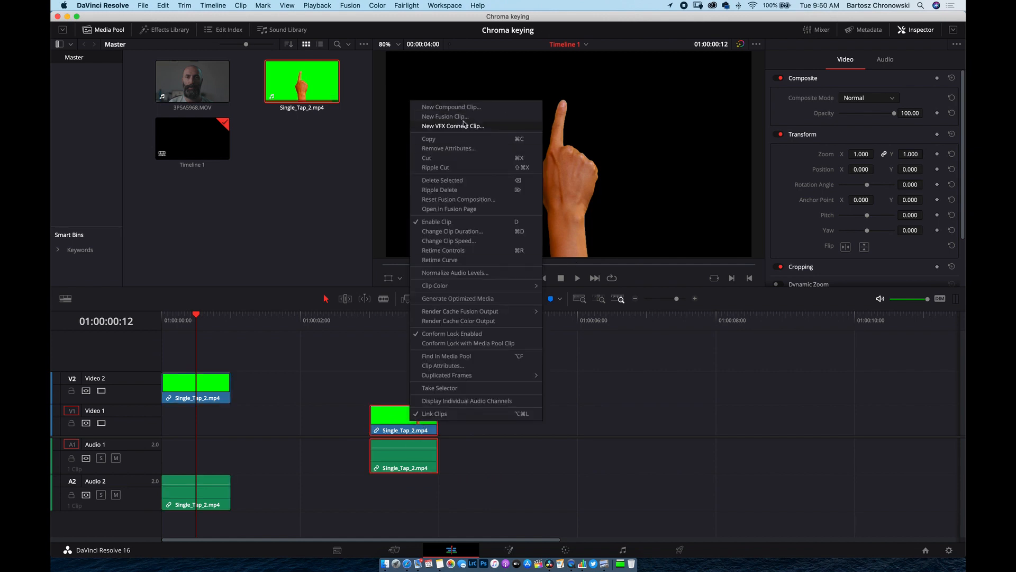
pyautogui.click(461, 121)
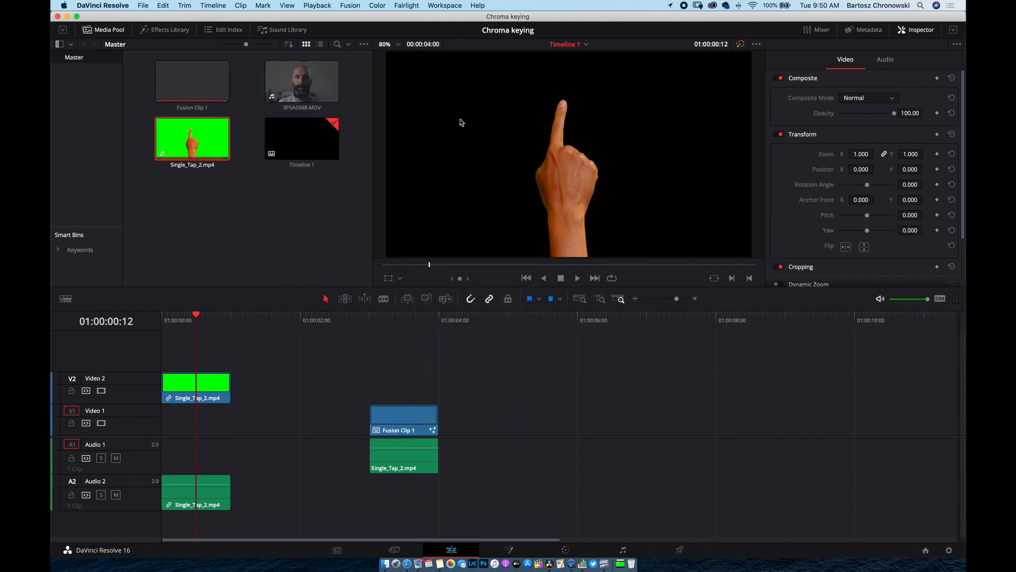
# - Open the new Fusion clip on the Fusion page and move the MediaOut1 node farther away from MediaIn1
pyautogui.doubleClick(404, 417)
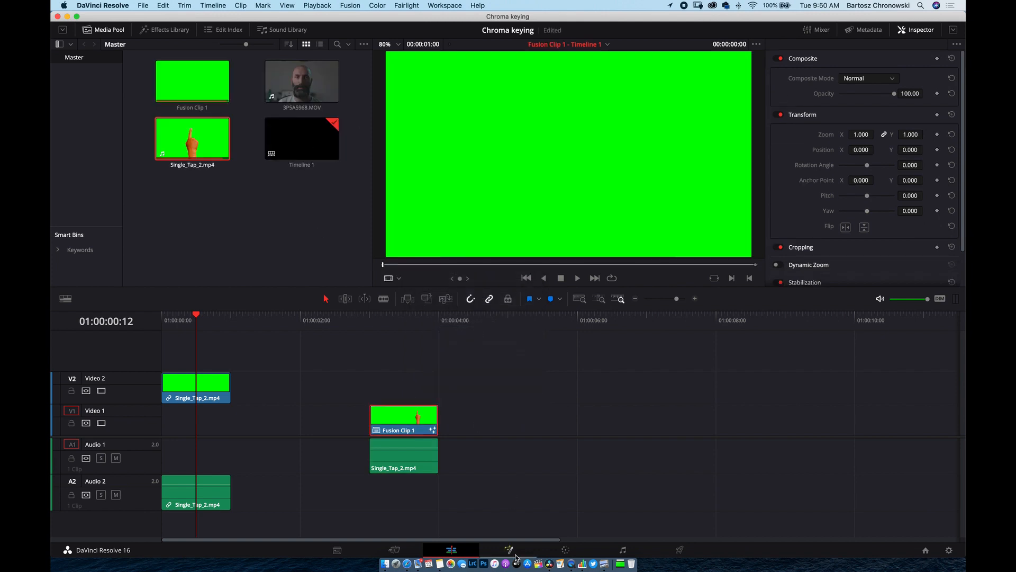
pyautogui.click(509, 550)
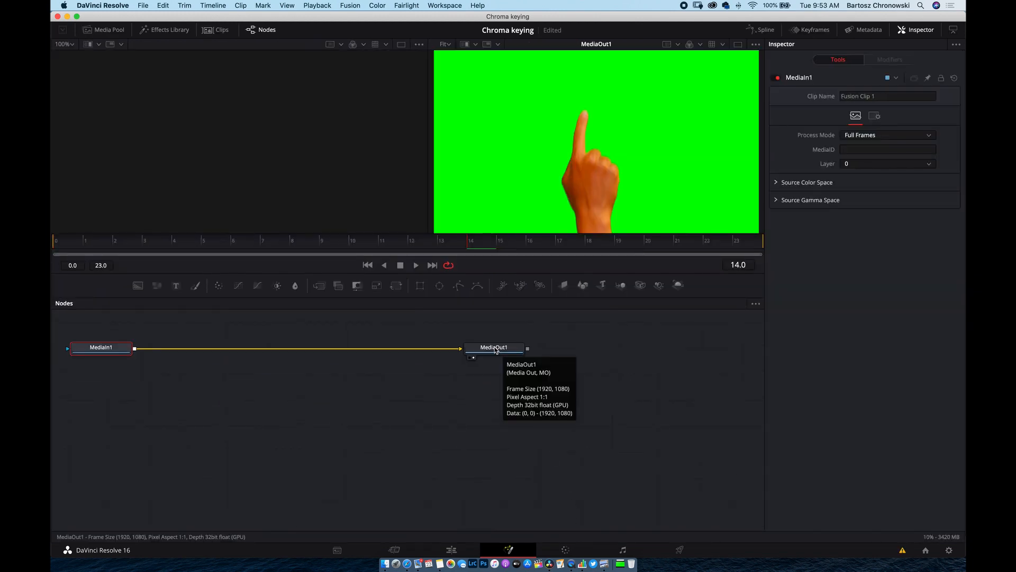
pyautogui.moveTo(495, 350); pyautogui.dragTo(529, 348)
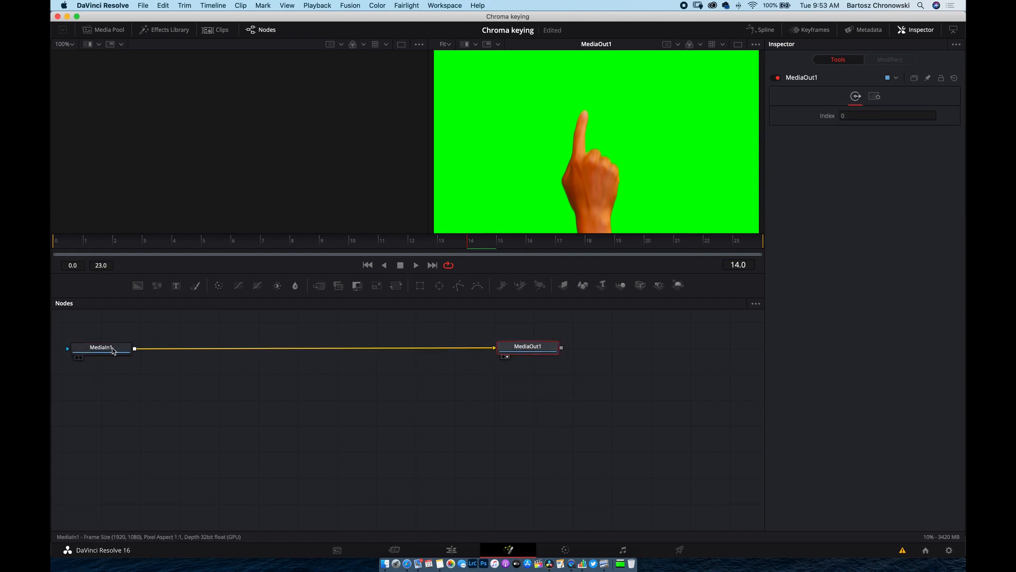
# - Insert a Chroma Keyer node after MediaIn1 and position it midway between MediaIn1 and MediaOut1
pyautogui.click(113, 350)
pyautogui.hotkey('shift', 'space')
pyautogui.write('Chroma Keyer')
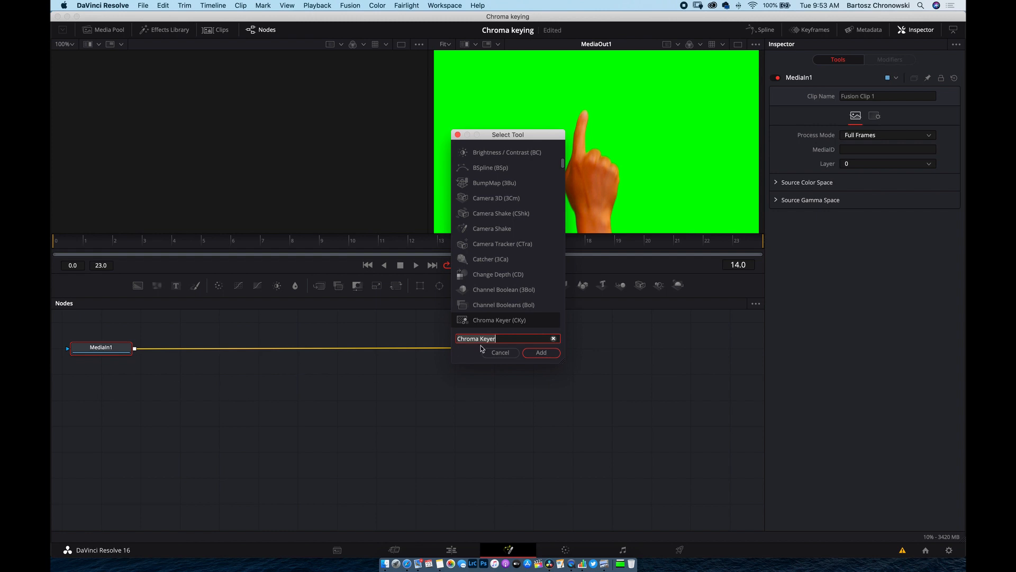
pyautogui.click(542, 353)
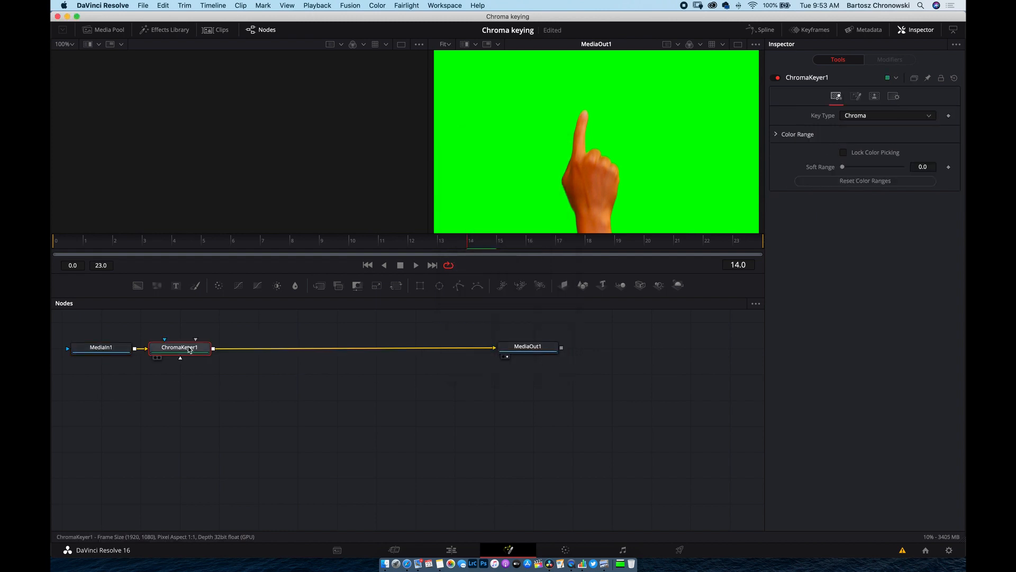
pyautogui.moveTo(189, 348); pyautogui.dragTo(328, 347)
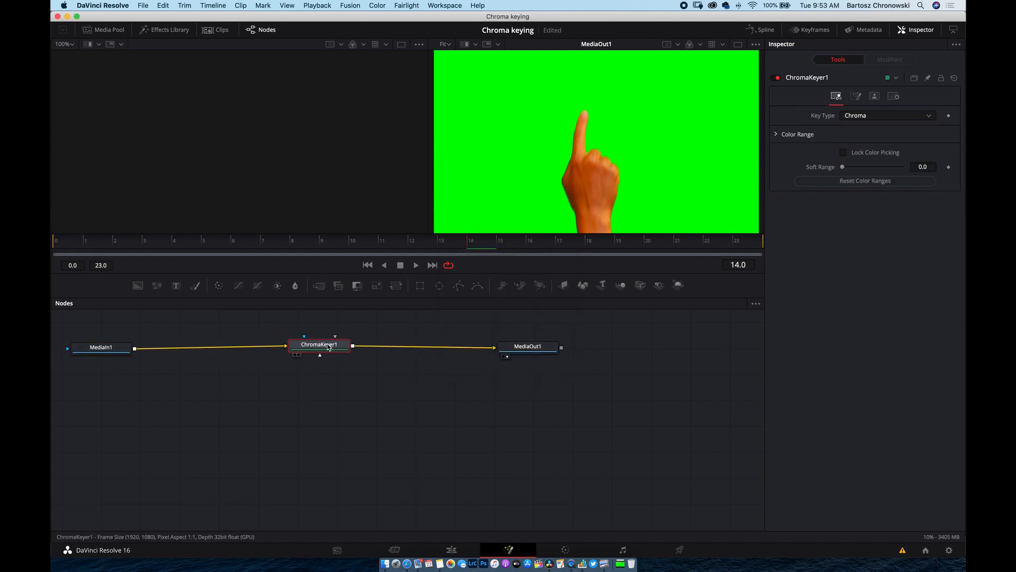
# - Show the Chroma Keyer node in the empty viewer, raise its green low range to 0.511, and check the key across nearby frames
pyautogui.press('1')
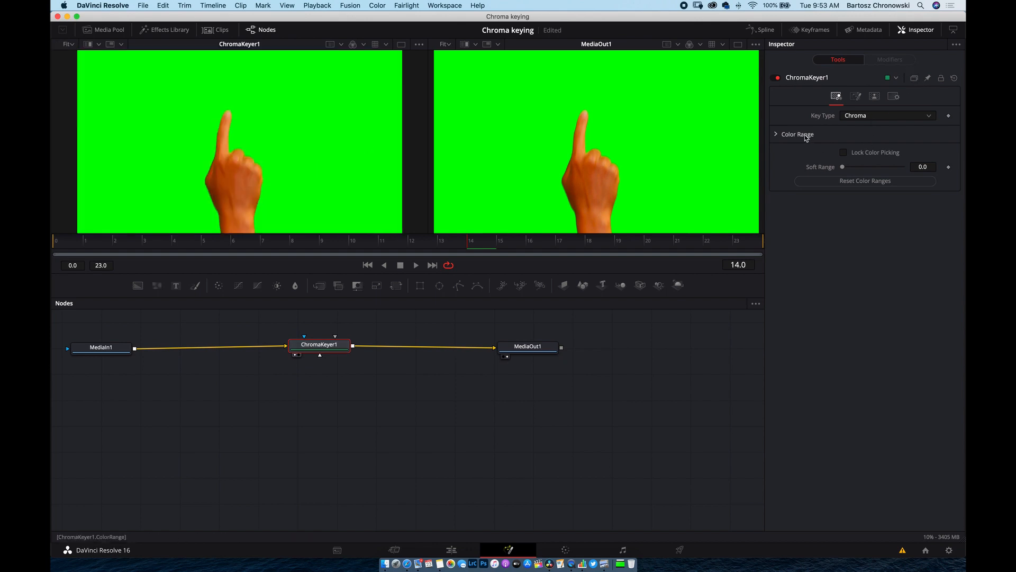
pyautogui.click(776, 135)
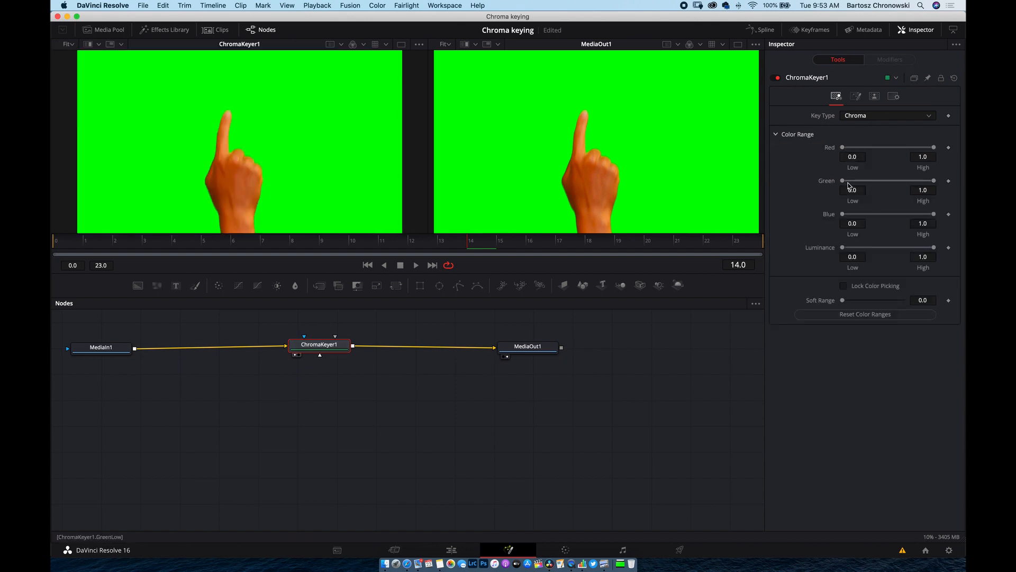
pyautogui.moveTo(842, 181); pyautogui.dragTo(887, 179)
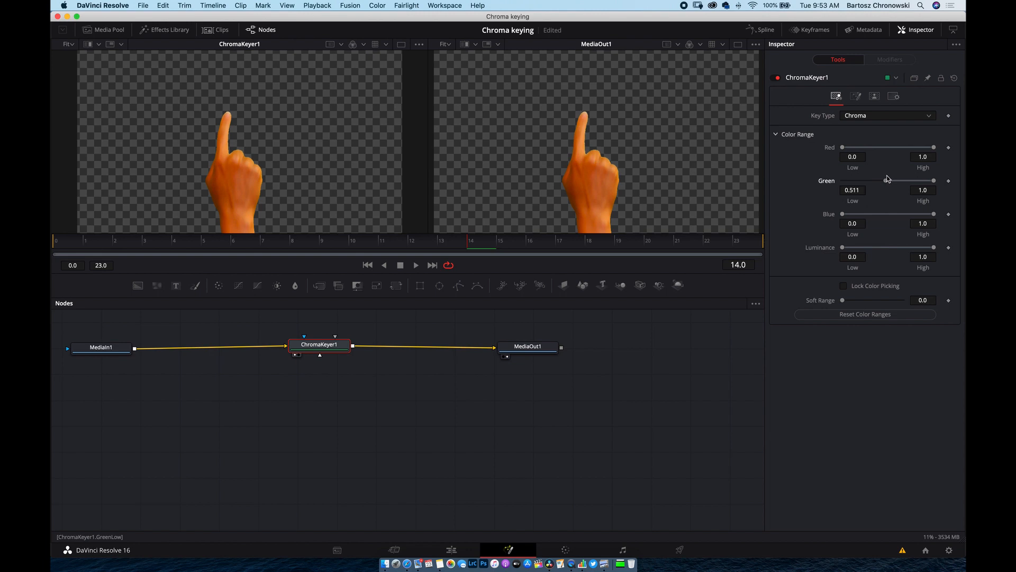
pyautogui.click(506, 239)
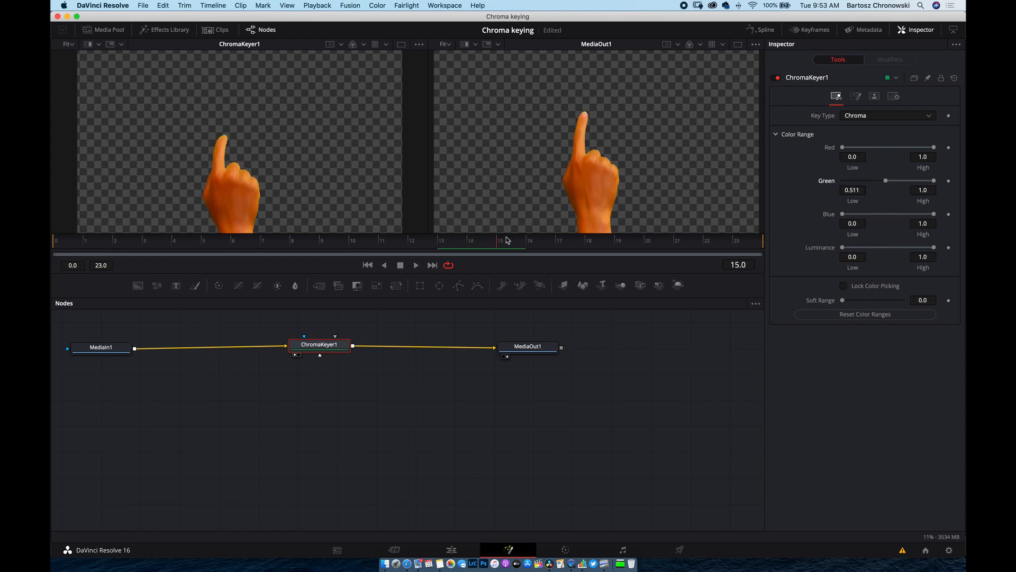
pyautogui.moveTo(507, 239); pyautogui.dragTo(588, 248)
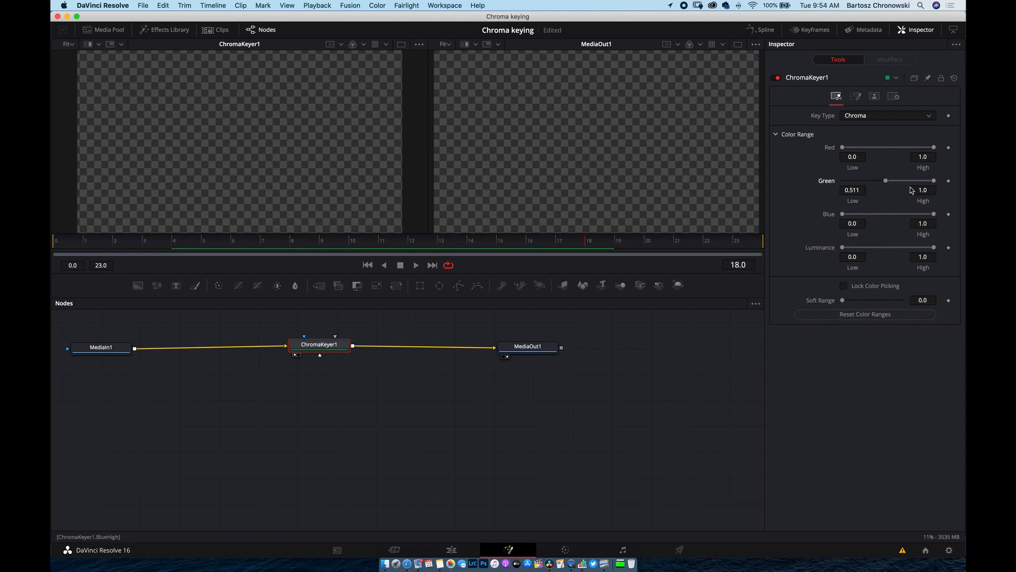
# - Try a Contract / Expand value of 0.02 on the Chroma Keyer's matte at frame 14, and undo it
pyautogui.click(857, 95)
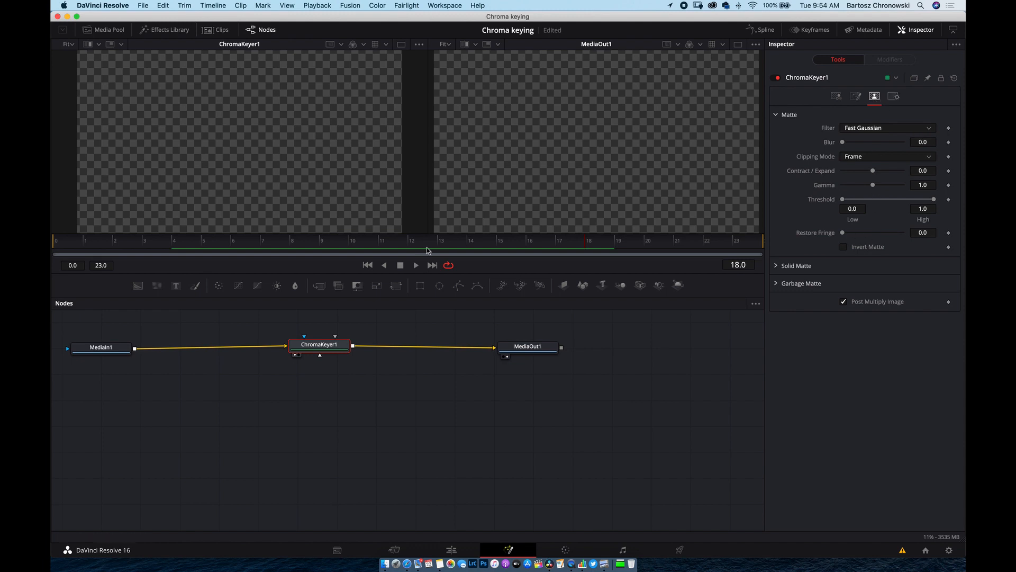
pyautogui.click(497, 241)
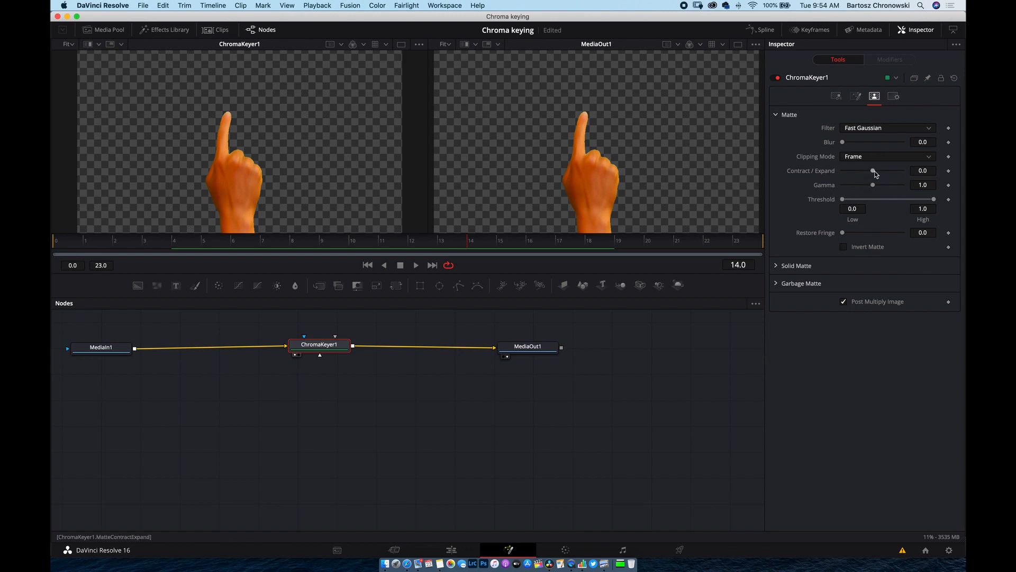
pyautogui.moveTo(874, 173)
pyautogui.mouseDown()
pyautogui.moveTo(862, 170)
pyautogui.moveTo(887, 168)
pyautogui.moveTo(874, 169)
pyautogui.mouseUp()
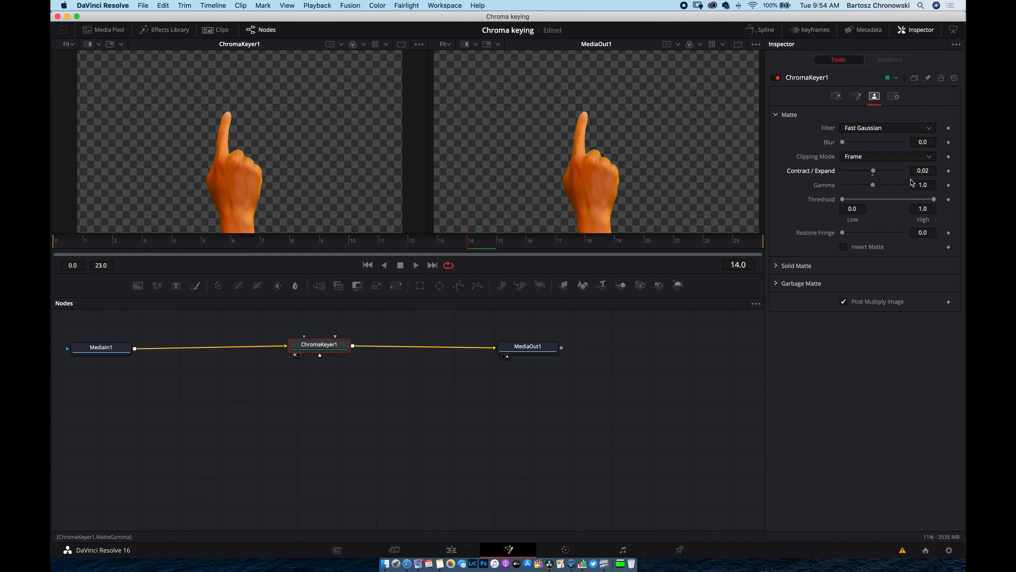
pyautogui.press('super+z')
# - Review the available Clipping Mode and Filter options for the Chroma Keyer's matte
pyautogui.click(875, 160)
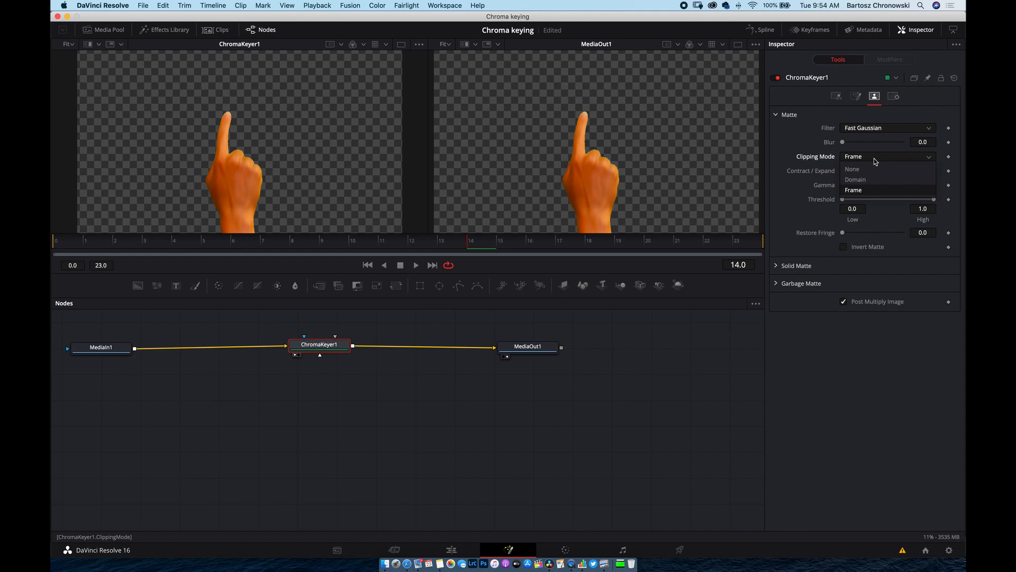
pyautogui.click(875, 161)
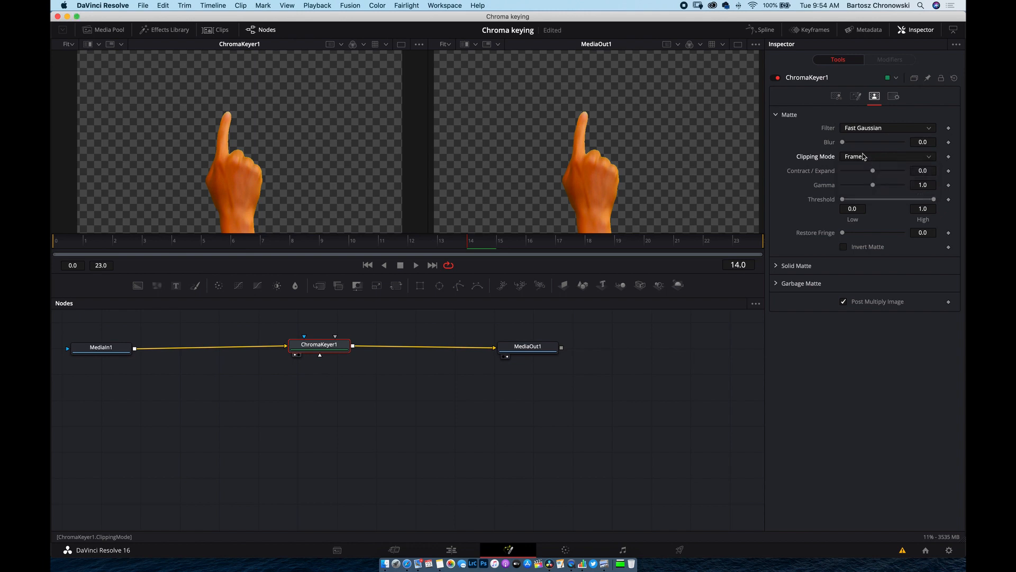
pyautogui.click(866, 129)
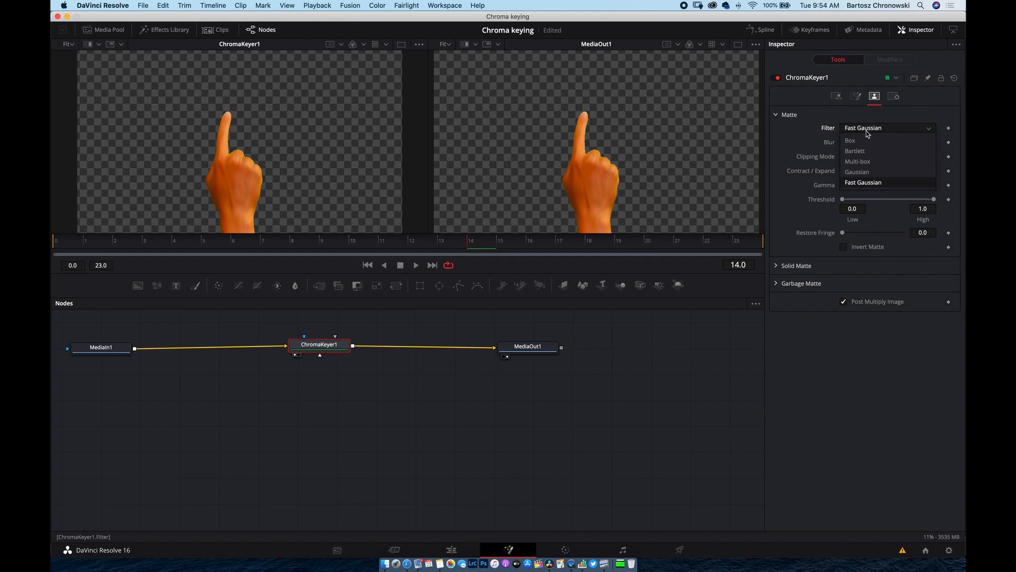
pyautogui.click(868, 132)
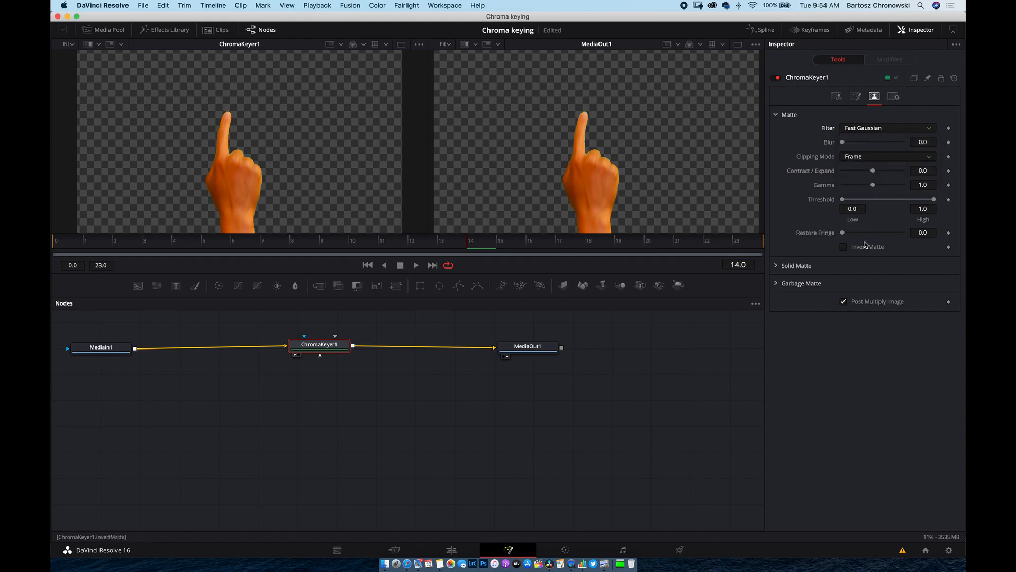
# - Invert the Chroma Keyer's matte and lower the matte gamma to 0.985, leaving Restore Fringe at 0.0
pyautogui.click(845, 248)
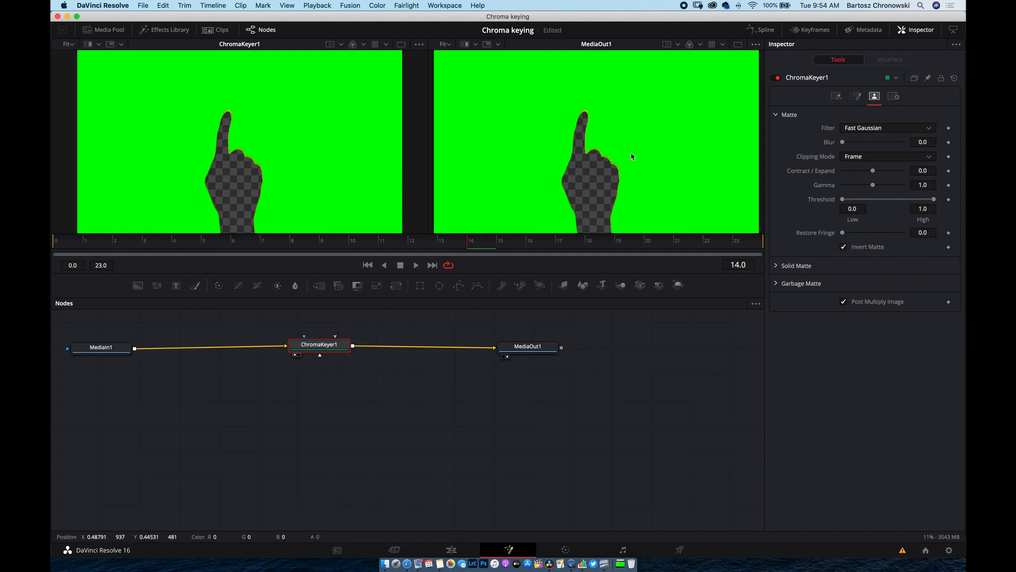
pyautogui.moveTo(842, 199); pyautogui.dragTo(874, 188)
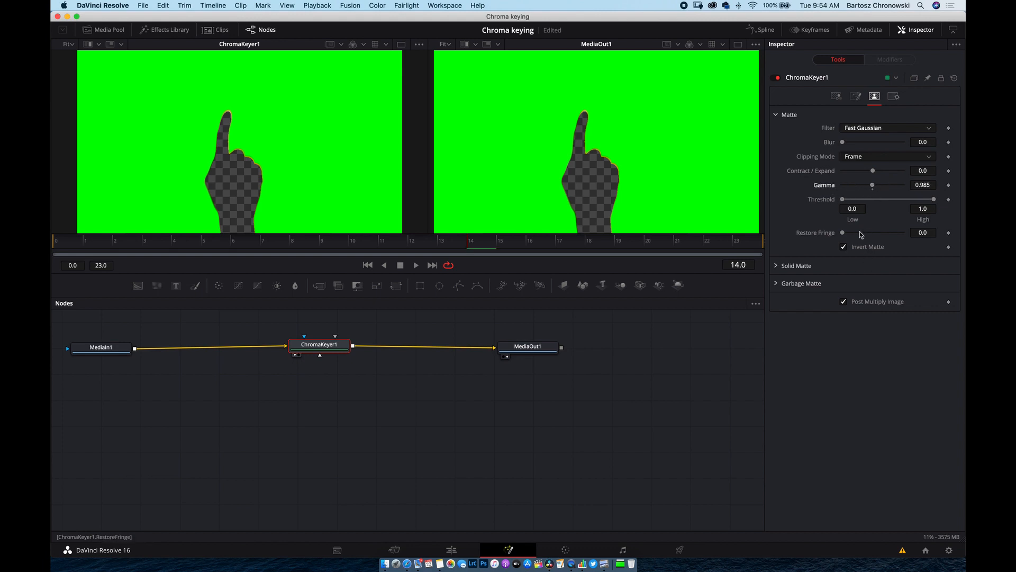
pyautogui.moveTo(845, 235)
pyautogui.mouseDown()
pyautogui.moveTo(875, 236)
pyautogui.moveTo(841, 236)
pyautogui.mouseUp()
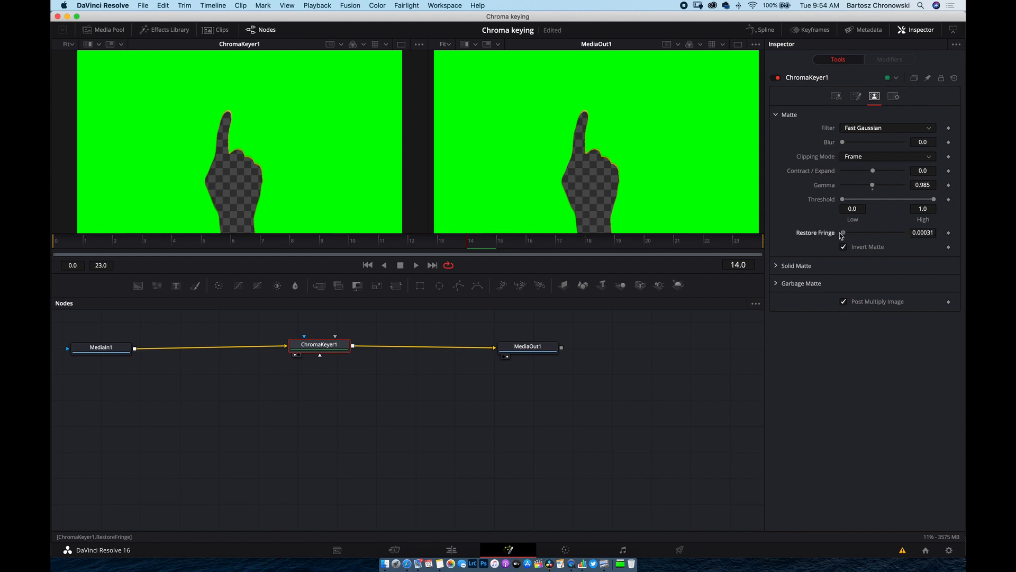
# - Raise the Chroma Keyer's green low range to 0.589 and turn off matte inversion
pyautogui.click(836, 96)
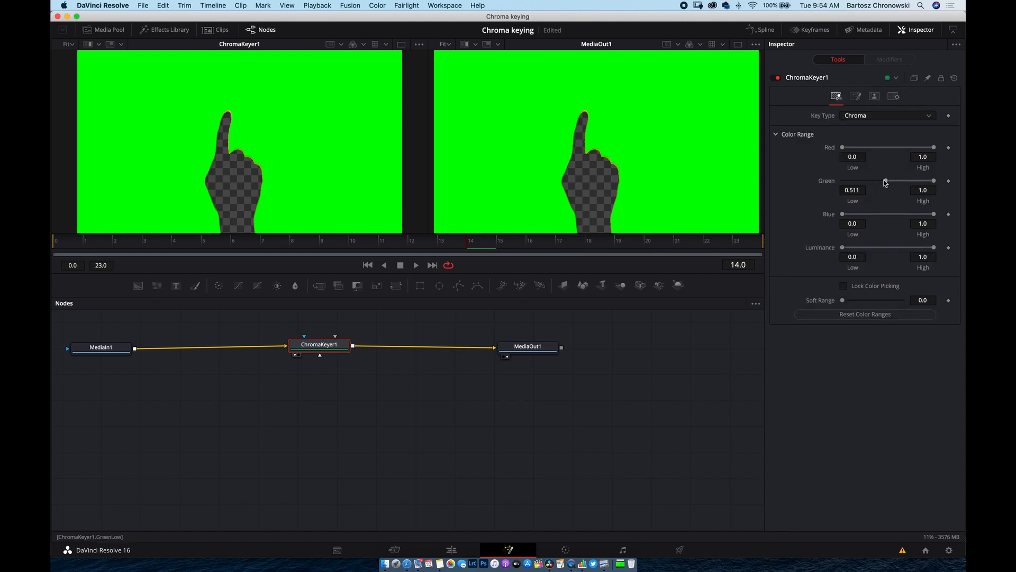
pyautogui.moveTo(885, 181); pyautogui.dragTo(893, 182)
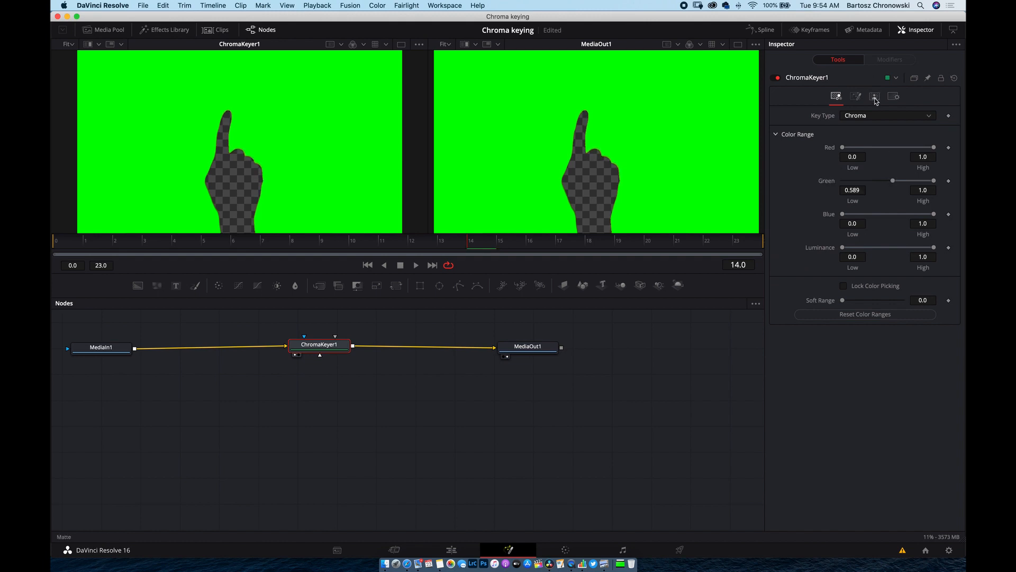
pyautogui.click(874, 96)
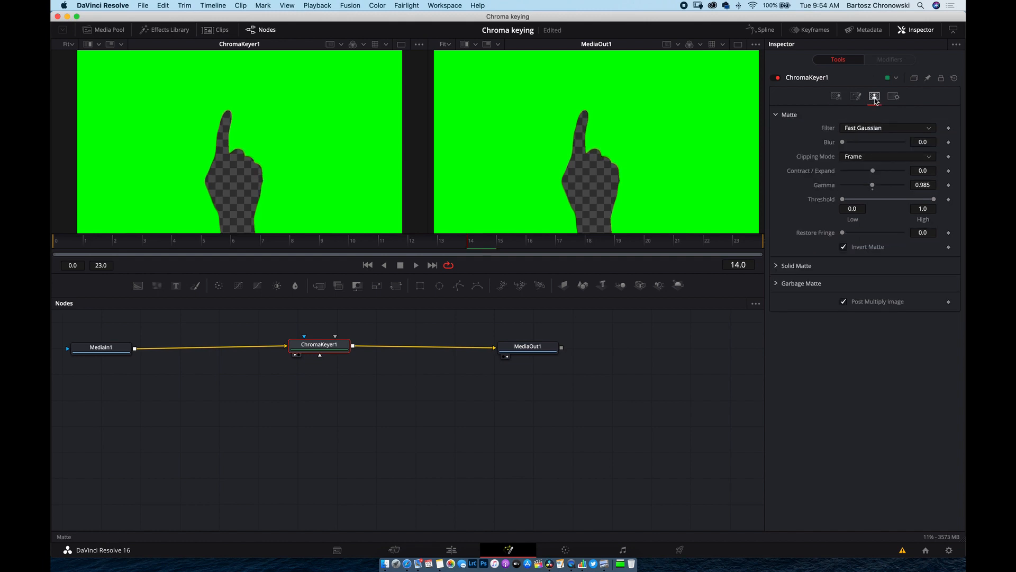
pyautogui.click(844, 247)
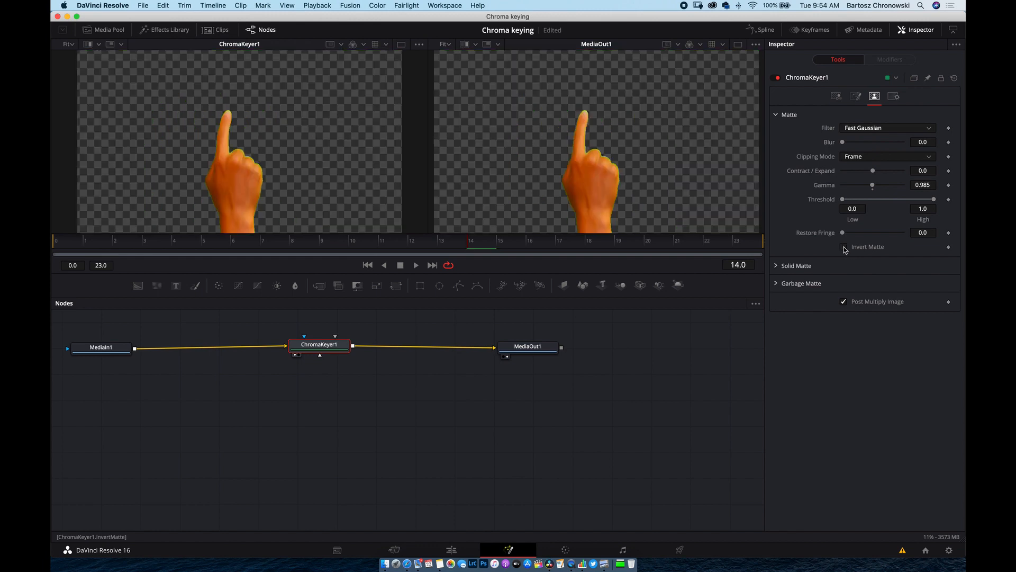
# - Readjust the Chroma Keyer's green low and soft ranges, and invert the matte temporarily to check the hand's edges
pyautogui.click(836, 97)
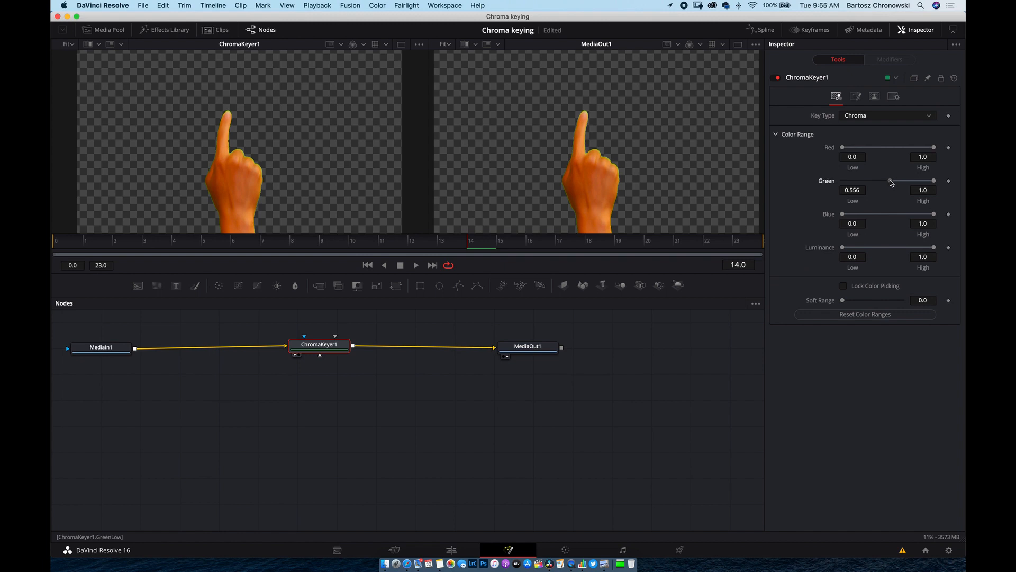
pyautogui.moveTo(890, 180); pyautogui.dragTo(937, 184)
pyautogui.moveTo(845, 301); pyautogui.dragTo(861, 301)
pyautogui.click(874, 96)
pyautogui.click(846, 250)
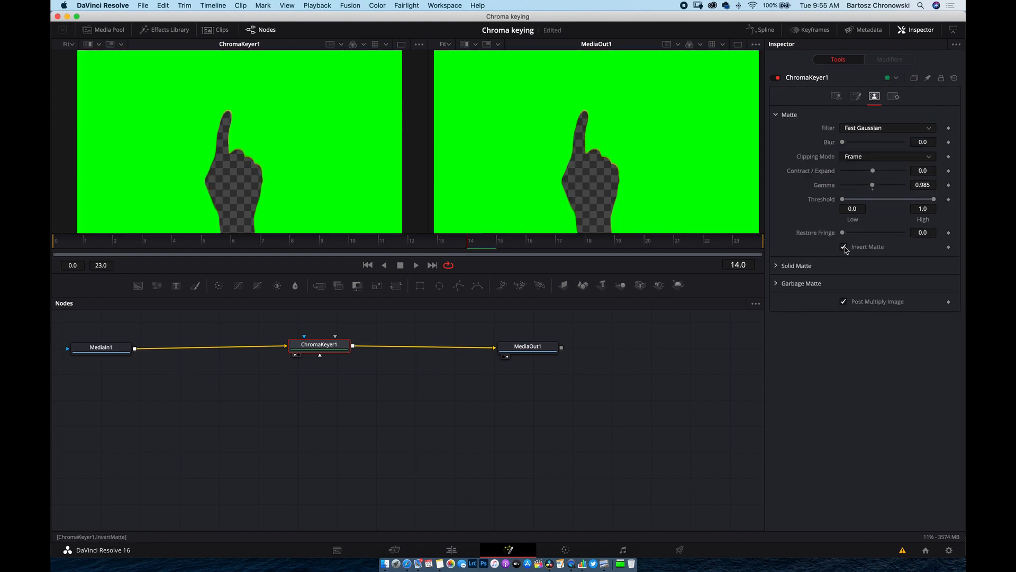
pyautogui.click(846, 250)
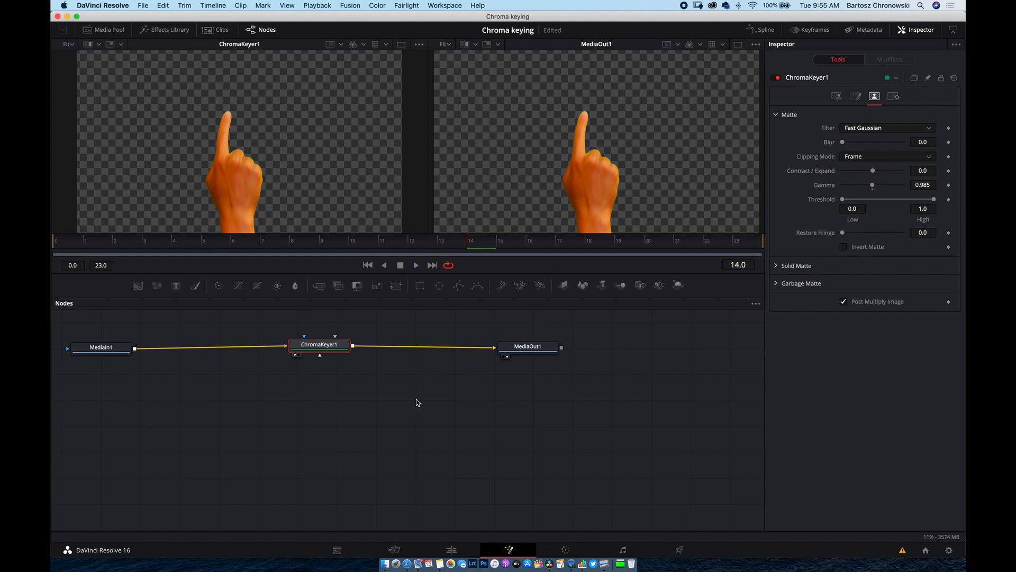
# - Inspect the MediaOut1 node's settings and output
pyautogui.click(535, 349)
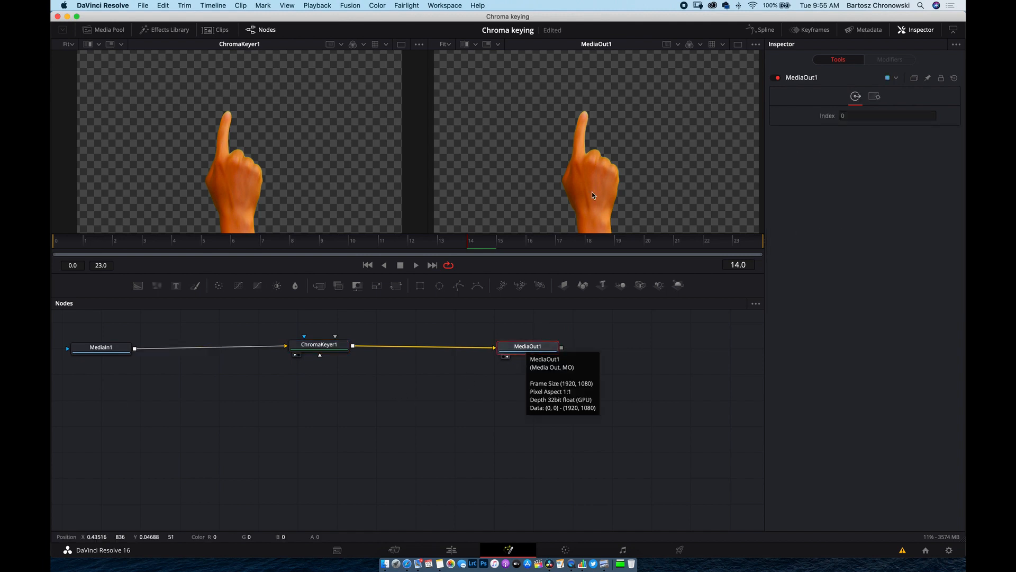
pyautogui.click(874, 98)
pyautogui.click(856, 98)
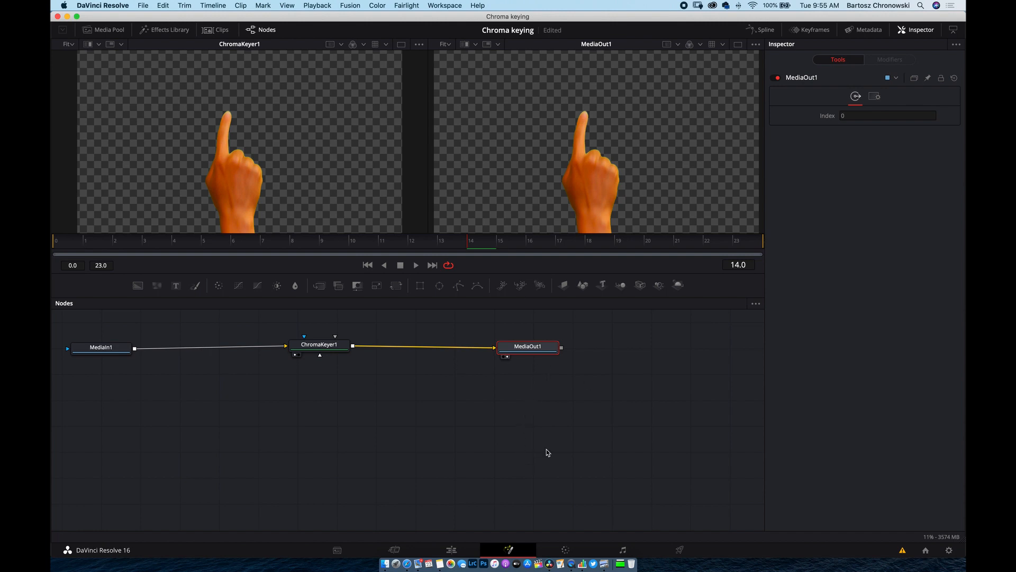
# - Return to the edit page, move the 3P5A5968.MOV background clip beneath the keyed Fusion clip, and position the playhead at 01:00:03:12
pyautogui.click(457, 550)
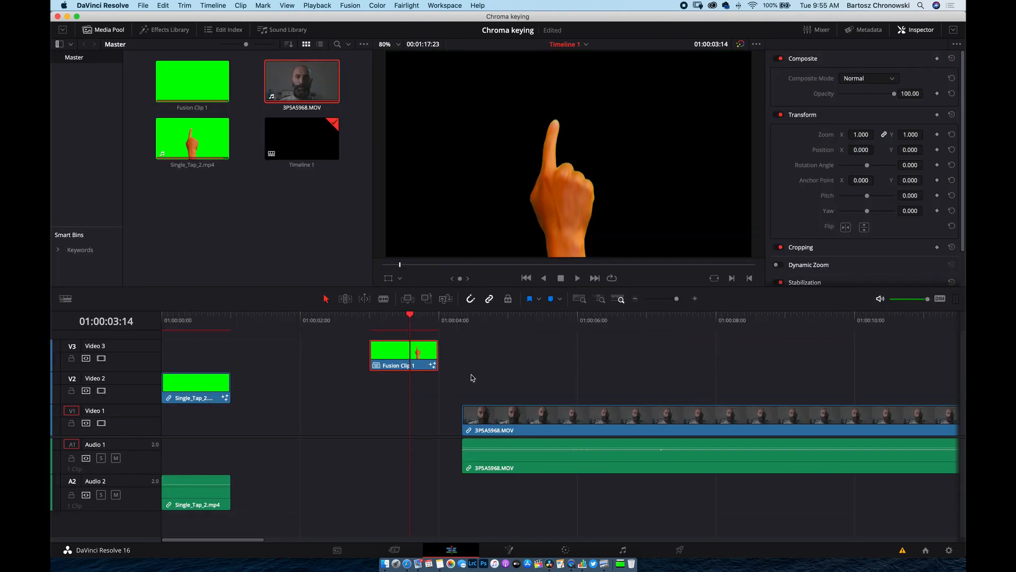
pyautogui.moveTo(490, 418); pyautogui.dragTo(412, 421)
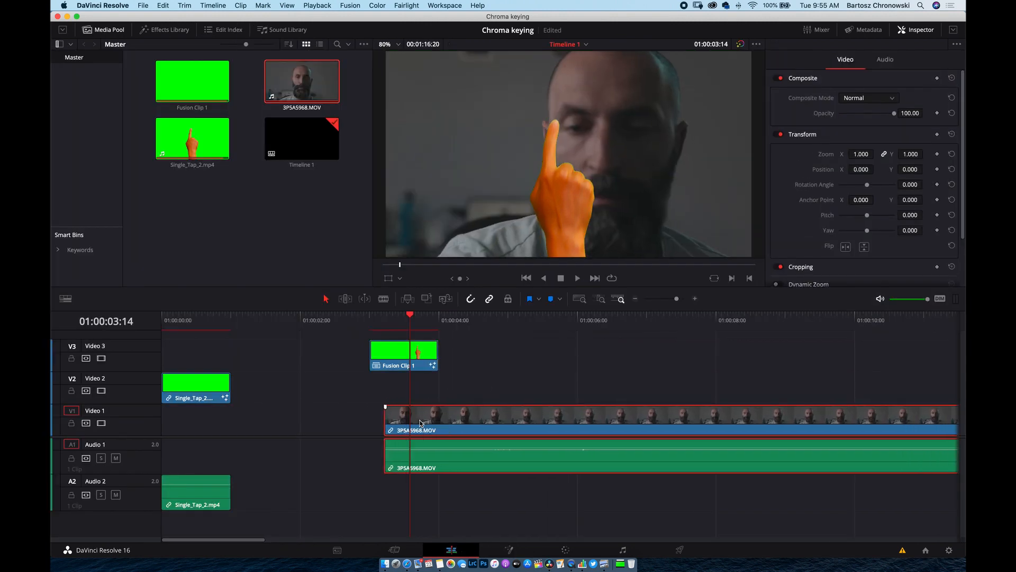
pyautogui.moveTo(408, 311)
pyautogui.mouseDown()
pyautogui.moveTo(393, 315)
pyautogui.moveTo(404, 314)
pyautogui.mouseUp()
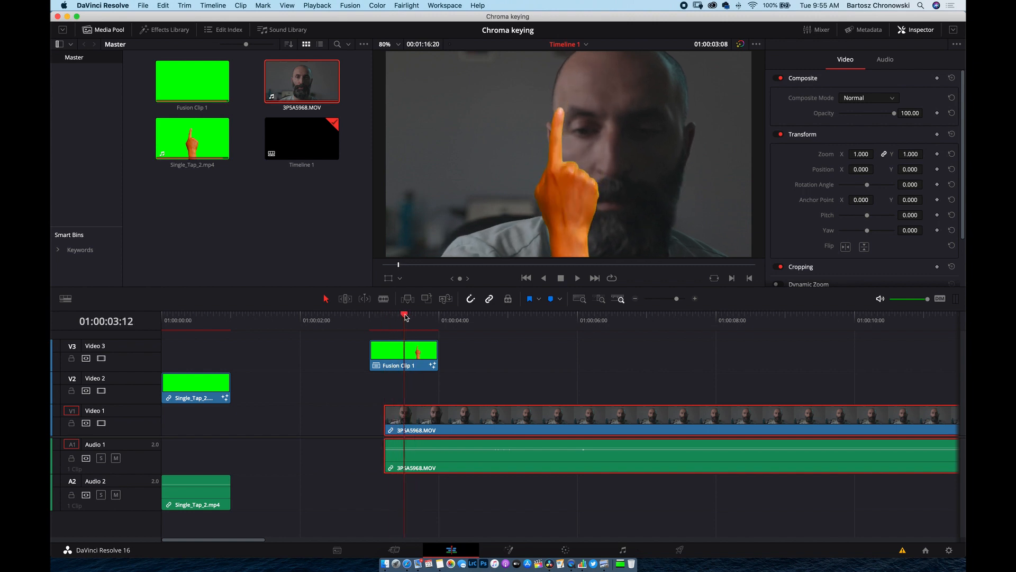
# - Grade the keyed Fusion clip on the Color page, shifting gain toward blue at 1.11 and setting saturation to 38.20
pyautogui.click(414, 353)
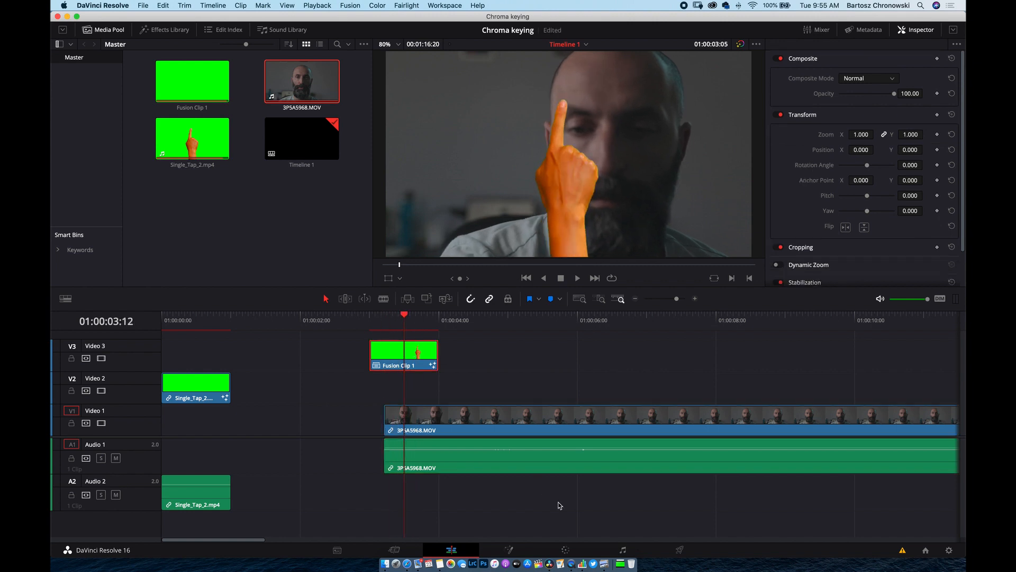
pyautogui.click(566, 549)
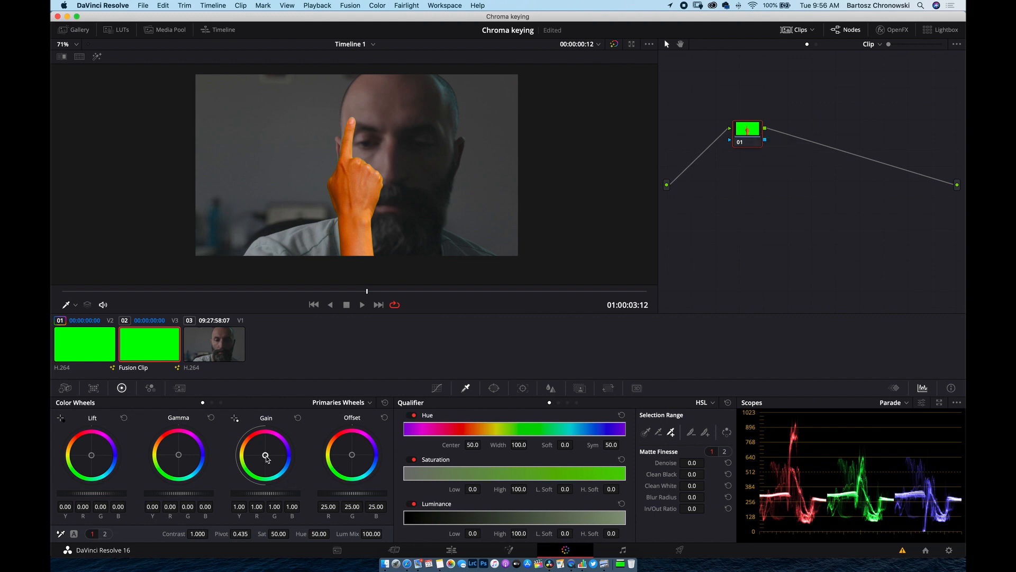
pyautogui.moveTo(266, 458); pyautogui.dragTo(267, 455)
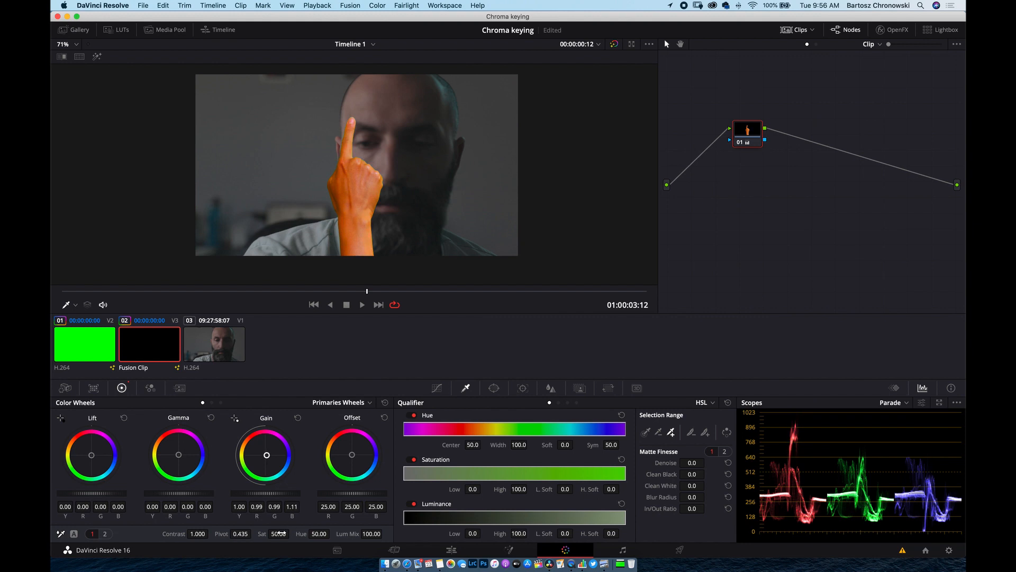
pyautogui.moveTo(278, 533); pyautogui.dragTo(253, 534)
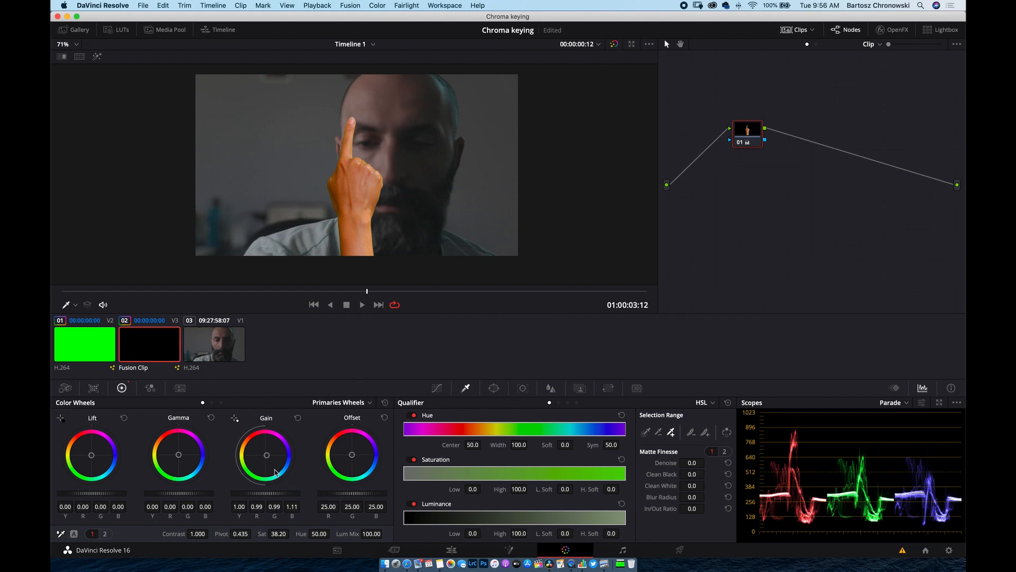
# - Add a second serial node and shift its gamma to red 0.01, blue -0.02 and its lift to red 0.01, blue 0.01
pyautogui.hotkey('alt', 's')
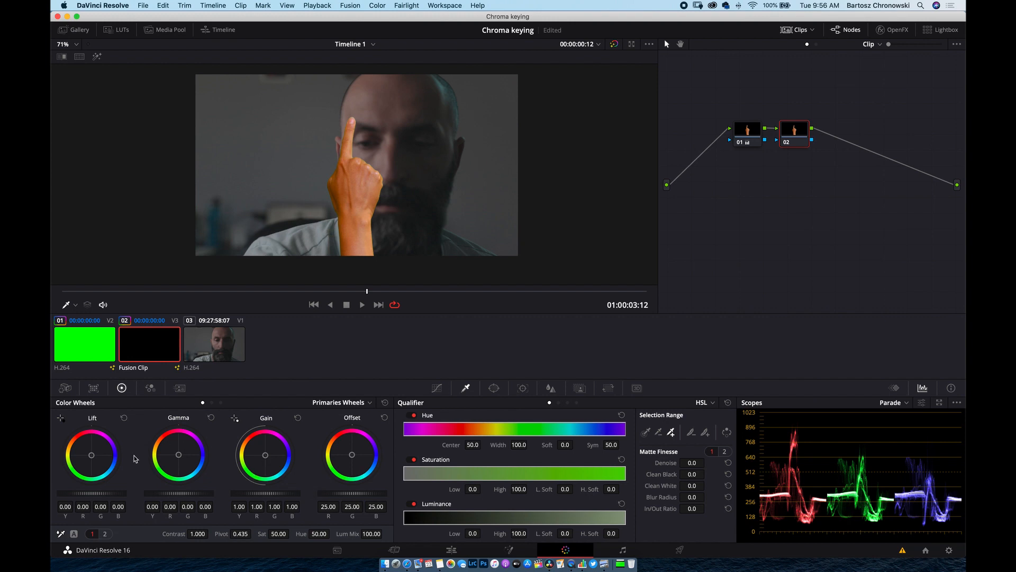
pyautogui.moveTo(179, 456); pyautogui.dragTo(178, 456)
pyautogui.moveTo(91, 455); pyautogui.dragTo(92, 455)
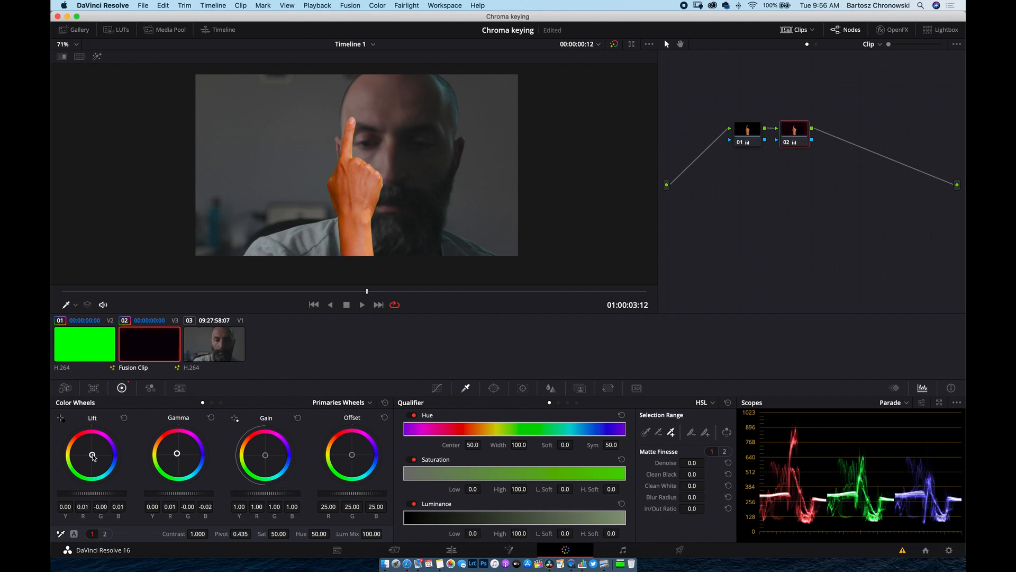